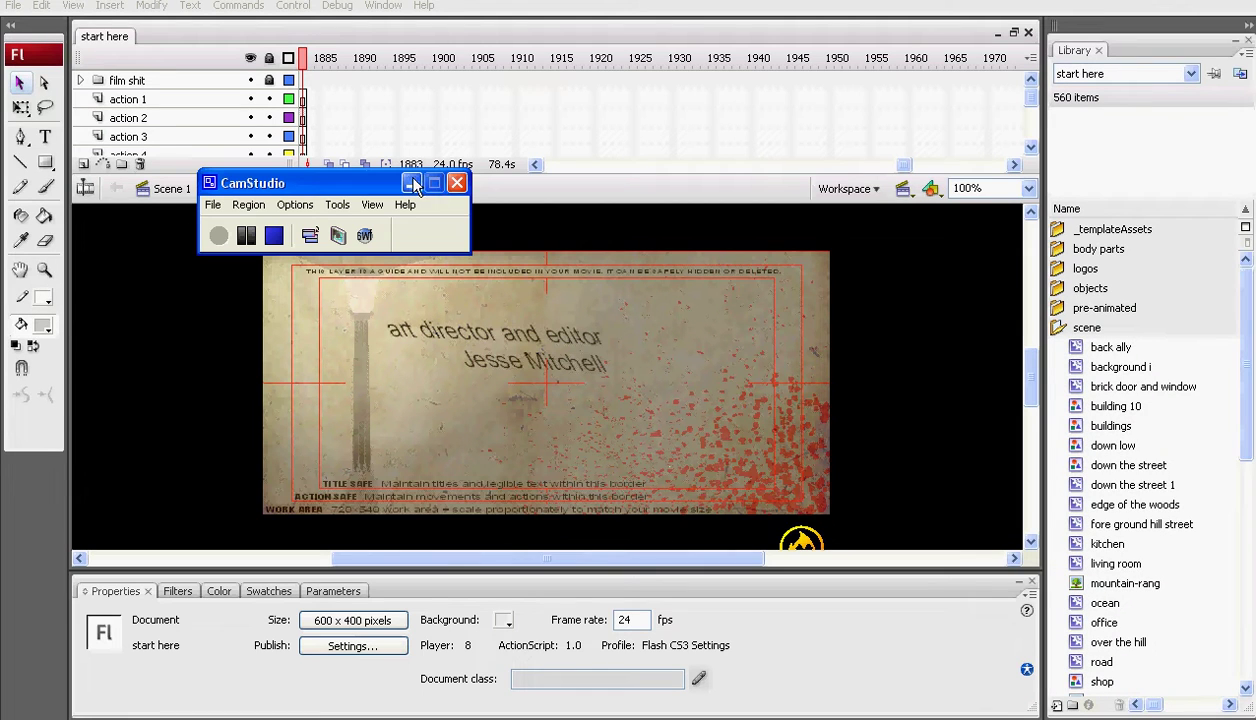
# Step: Scrub the main timeline back from frame 1883 to frame 1353 to show the living-room scene
pyautogui.click(412, 184)
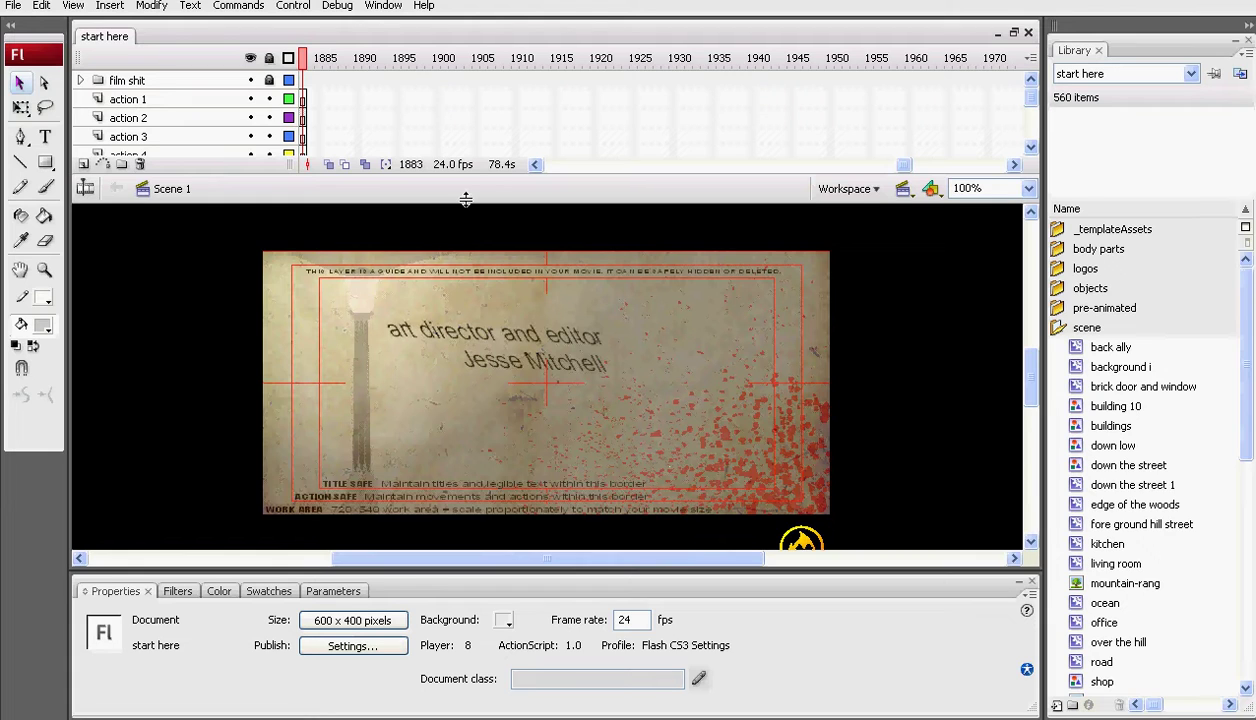
pyautogui.click(535, 164)
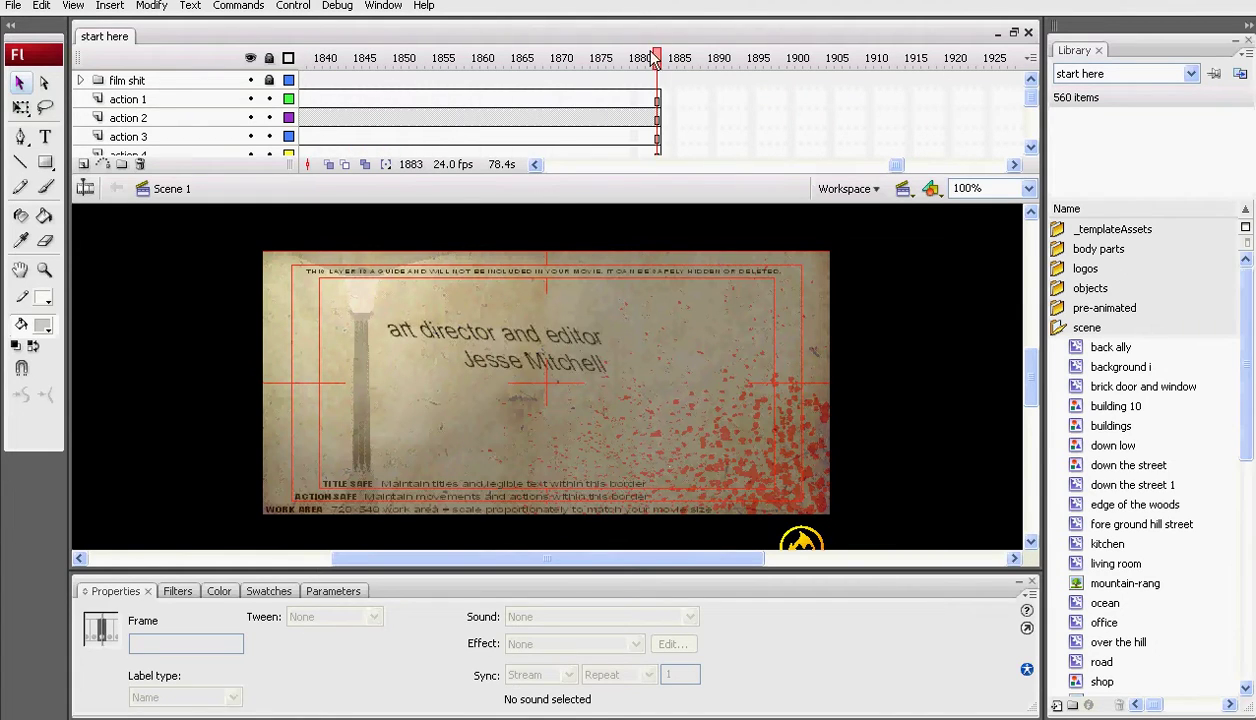
pyautogui.moveTo(658, 57); pyautogui.dragTo(335, 88)
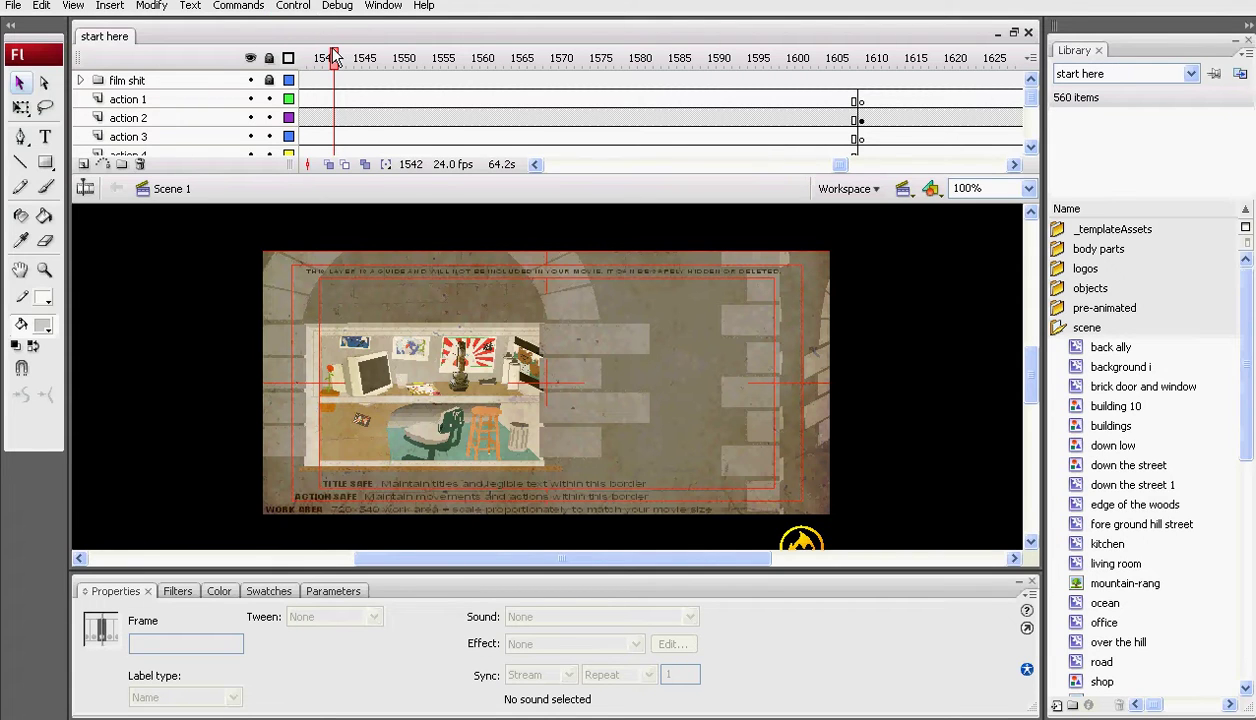
pyautogui.moveTo(334, 58); pyautogui.dragTo(388, 40)
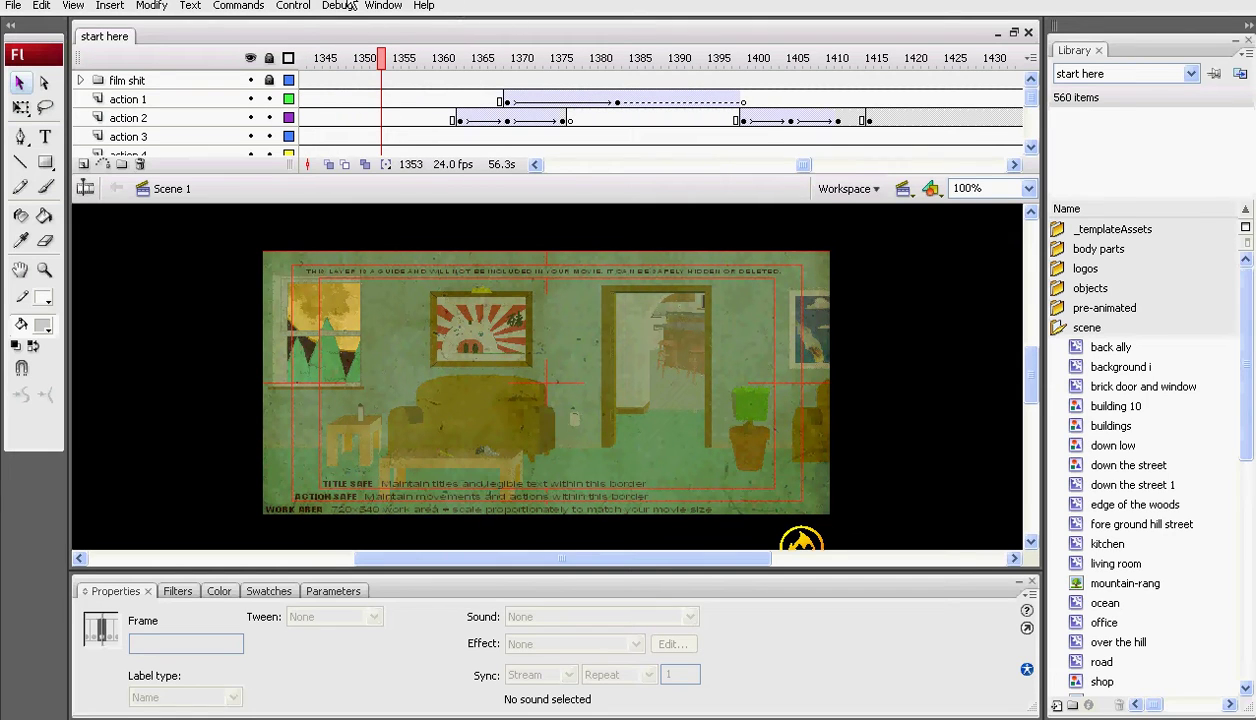
# Step: Look through the playback menu commands, then dismiss the menus
pyautogui.click(298, 6)
pyautogui.moveTo(185, 10)
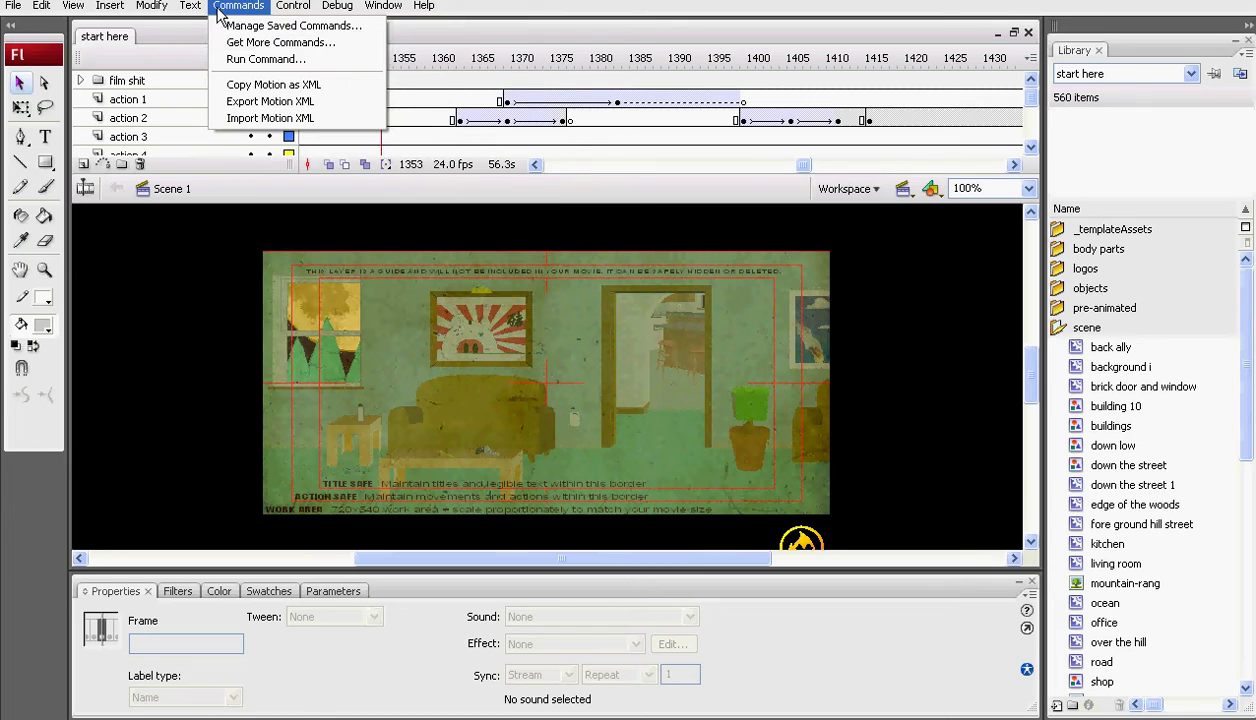
pyautogui.press('Escape')
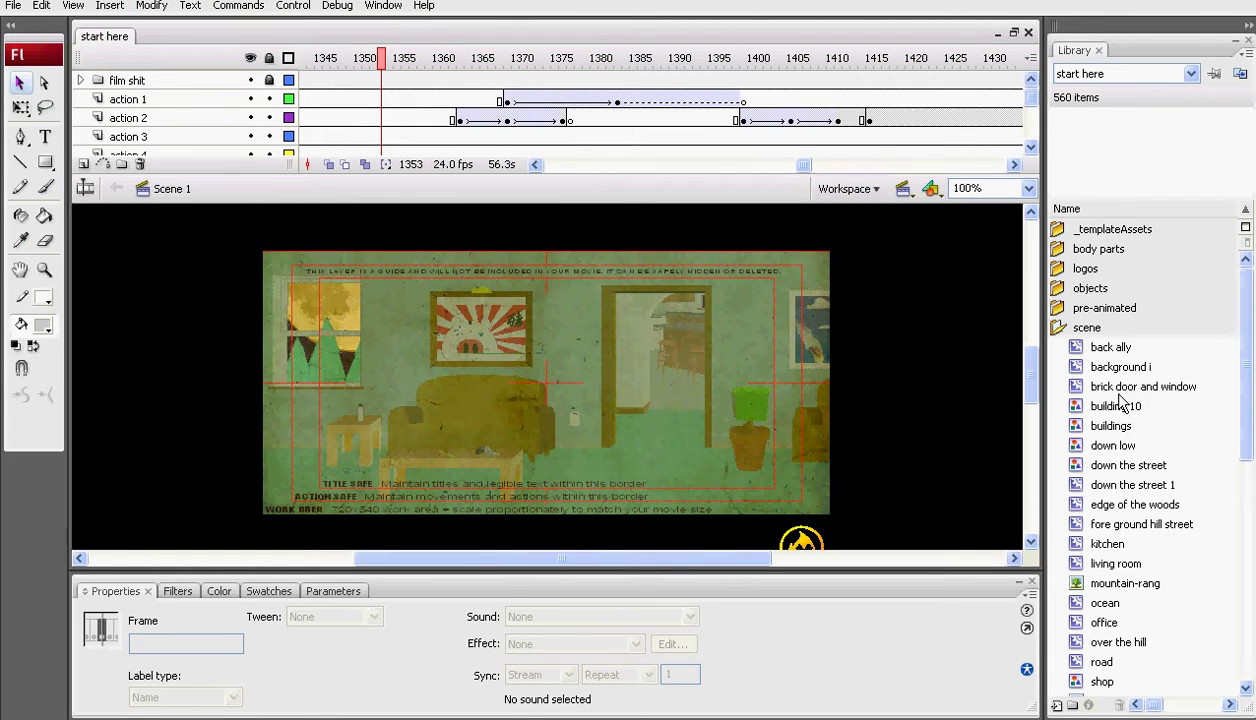
# Step: In the Library, collapse scene and expand body parts > talking heads to preview binladen
pyautogui.click(1060, 333)
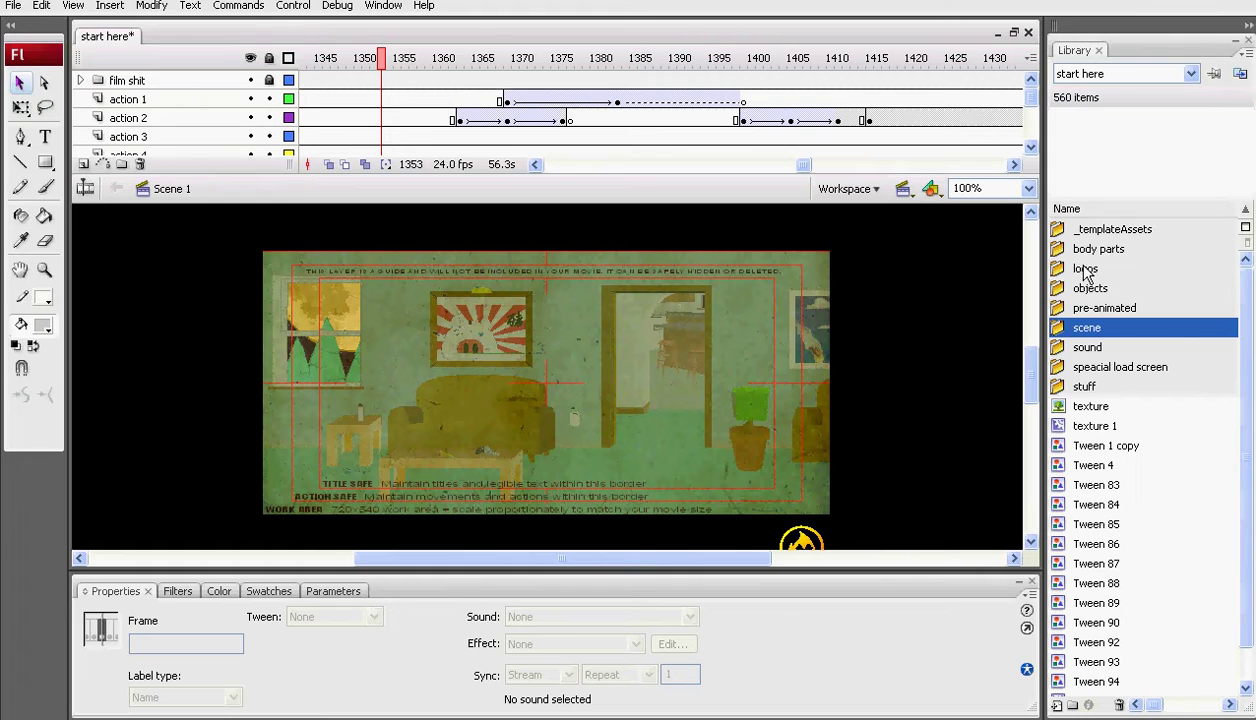
pyautogui.click(1062, 252)
pyautogui.click(1062, 252)
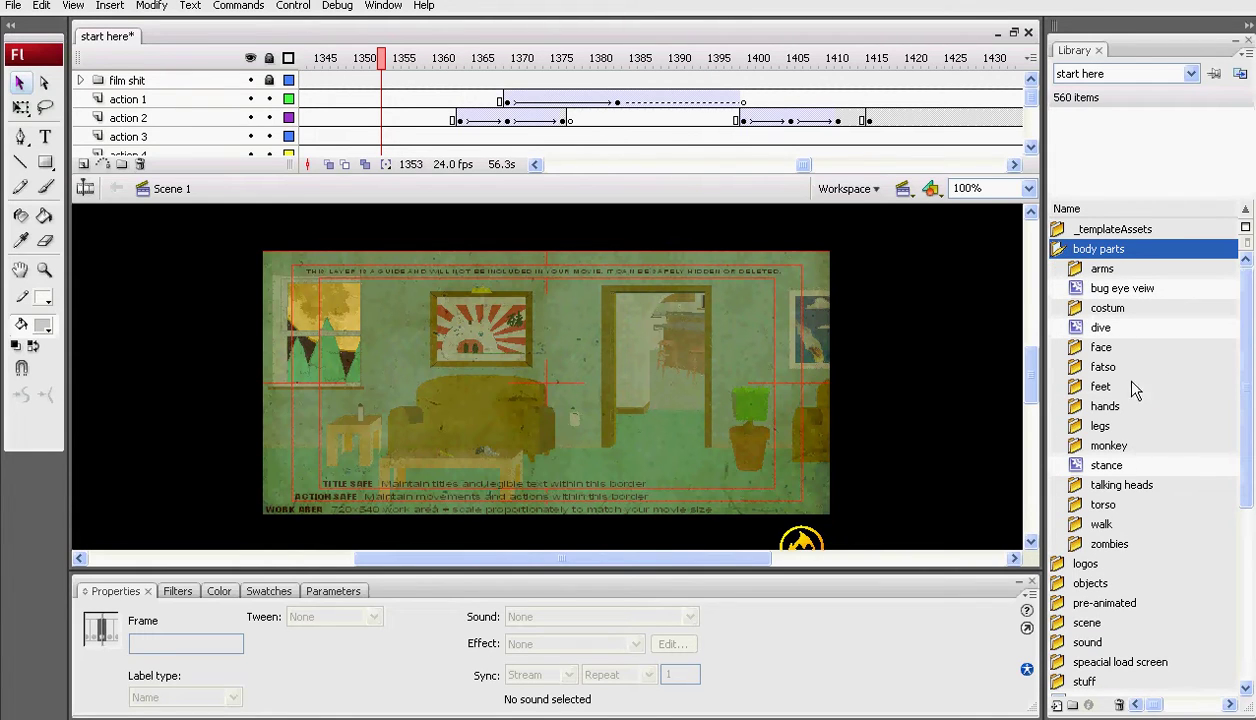
pyautogui.click(1080, 352)
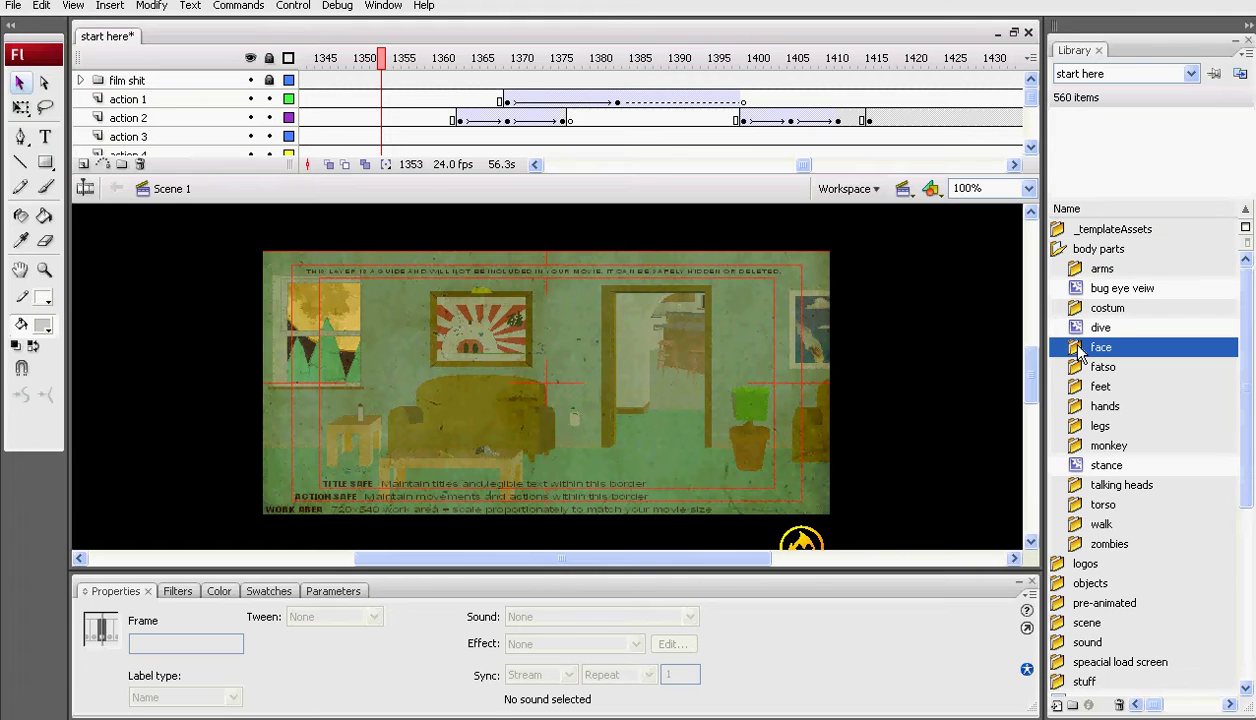
pyautogui.click(1080, 489)
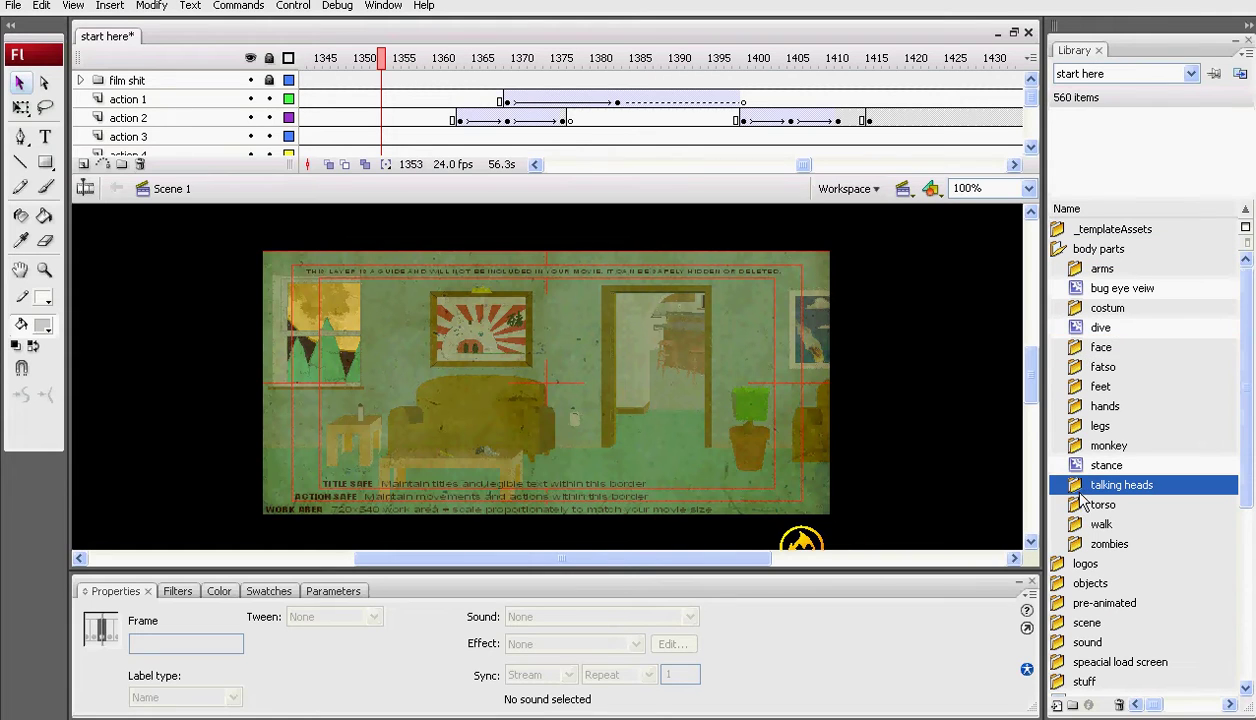
pyautogui.doubleClick(1076, 490)
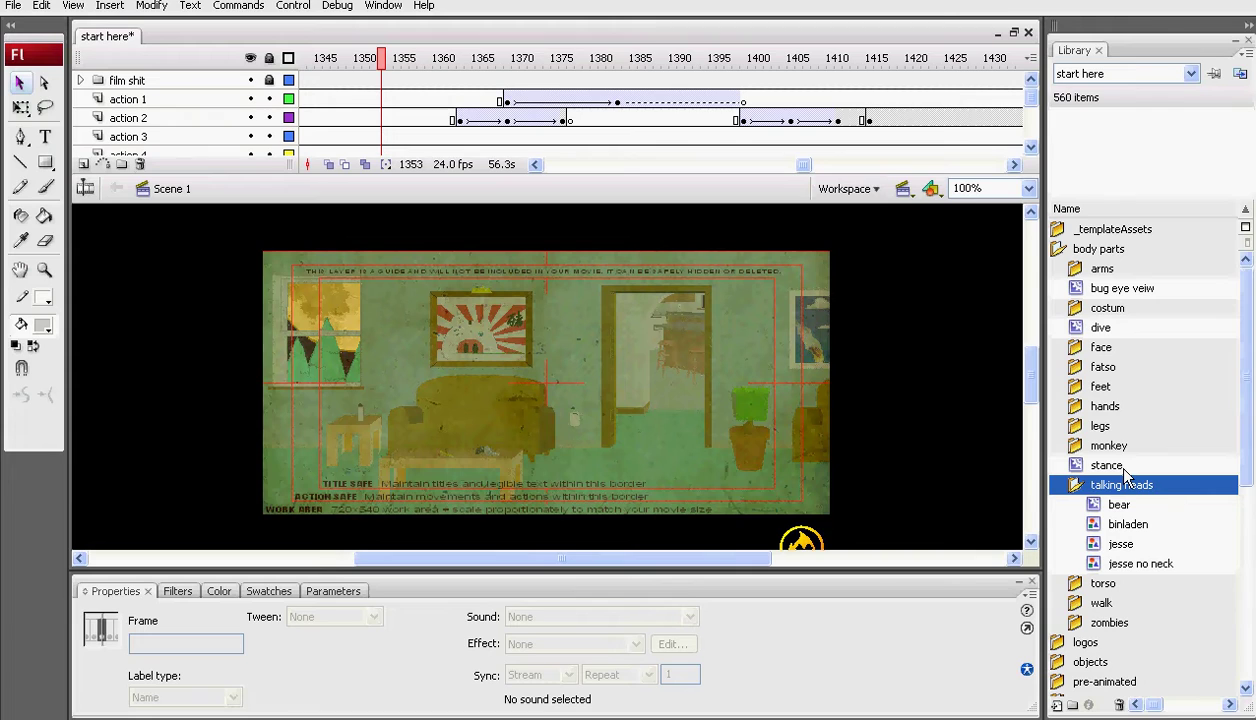
pyautogui.click(1096, 526)
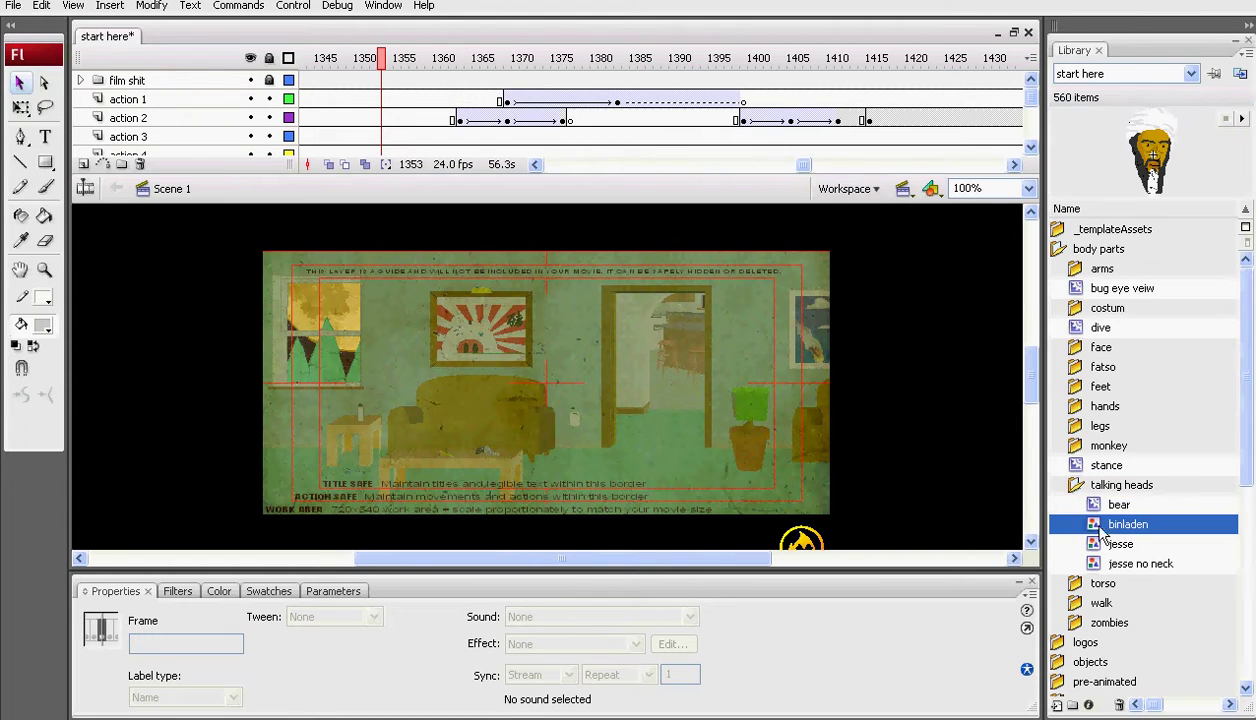
# Step: Open the binladen head symbol for editing and unlock its Layer 1
pyautogui.doubleClick(1092, 532)
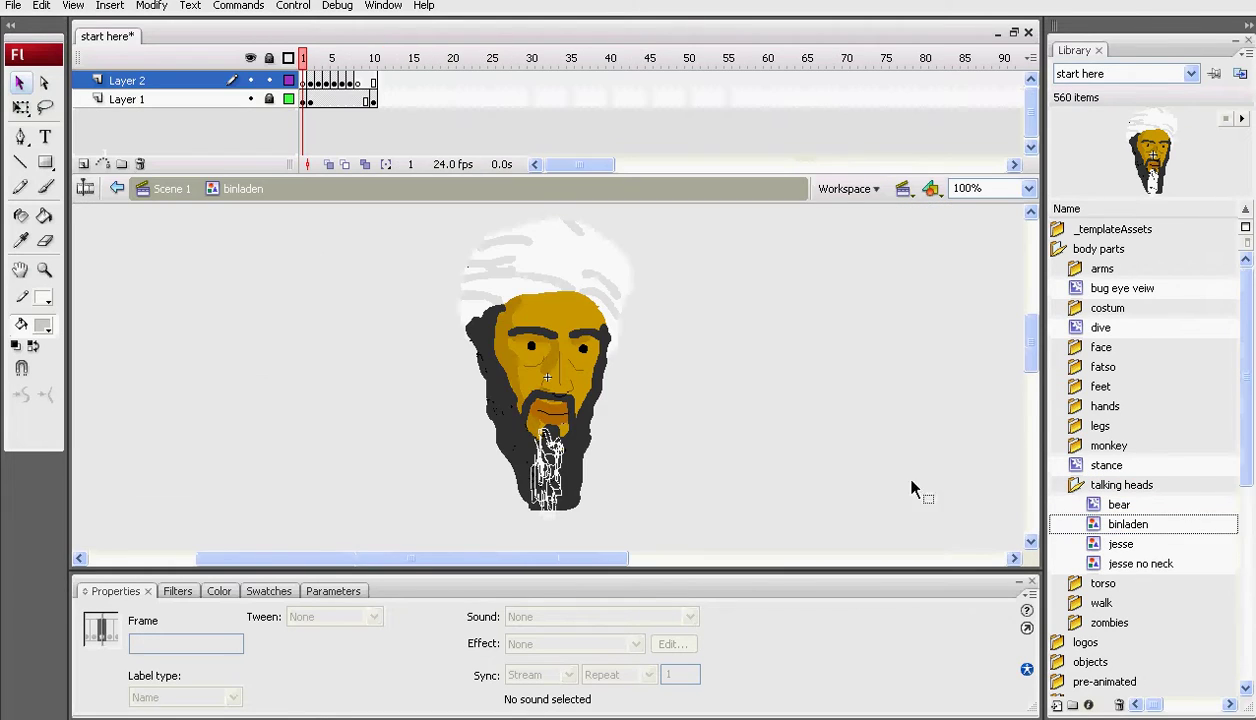
pyautogui.click(305, 101)
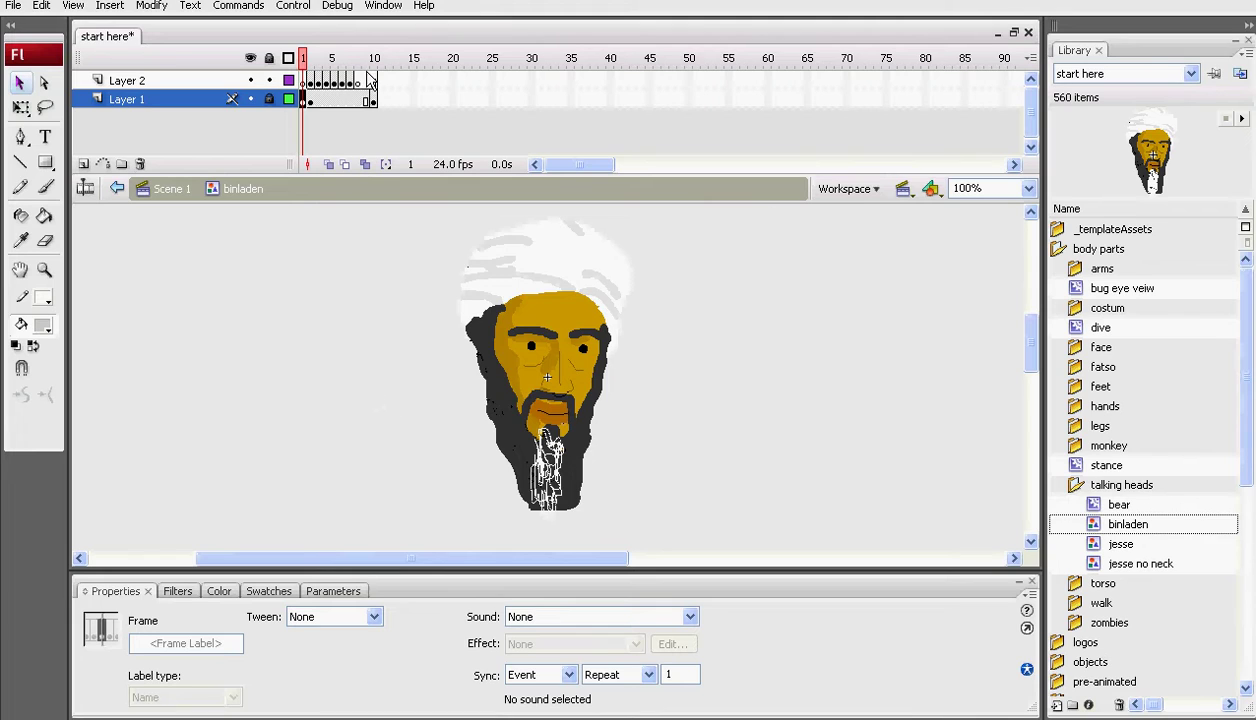
pyautogui.click(269, 99)
# Step: Hide Layer 2's mouth drawing and scrub from frame 1 toward frame 3
pyautogui.click(307, 239)
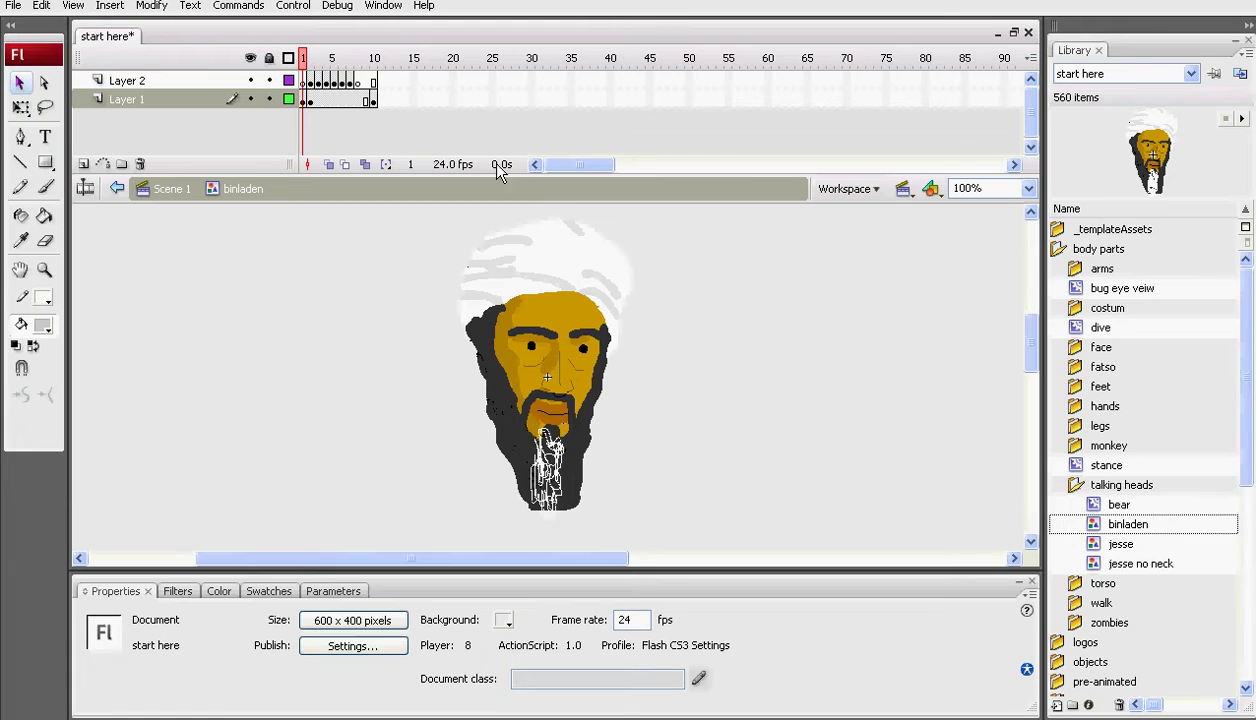
pyautogui.keyDown('alt'); pyautogui.click(251, 99); pyautogui.keyUp('alt')
pyautogui.click(305, 57)
pyautogui.moveTo(305, 57)
pyautogui.mouseDown()
pyautogui.moveTo(377, 55)
pyautogui.moveTo(311, 60)
pyautogui.mouseUp()
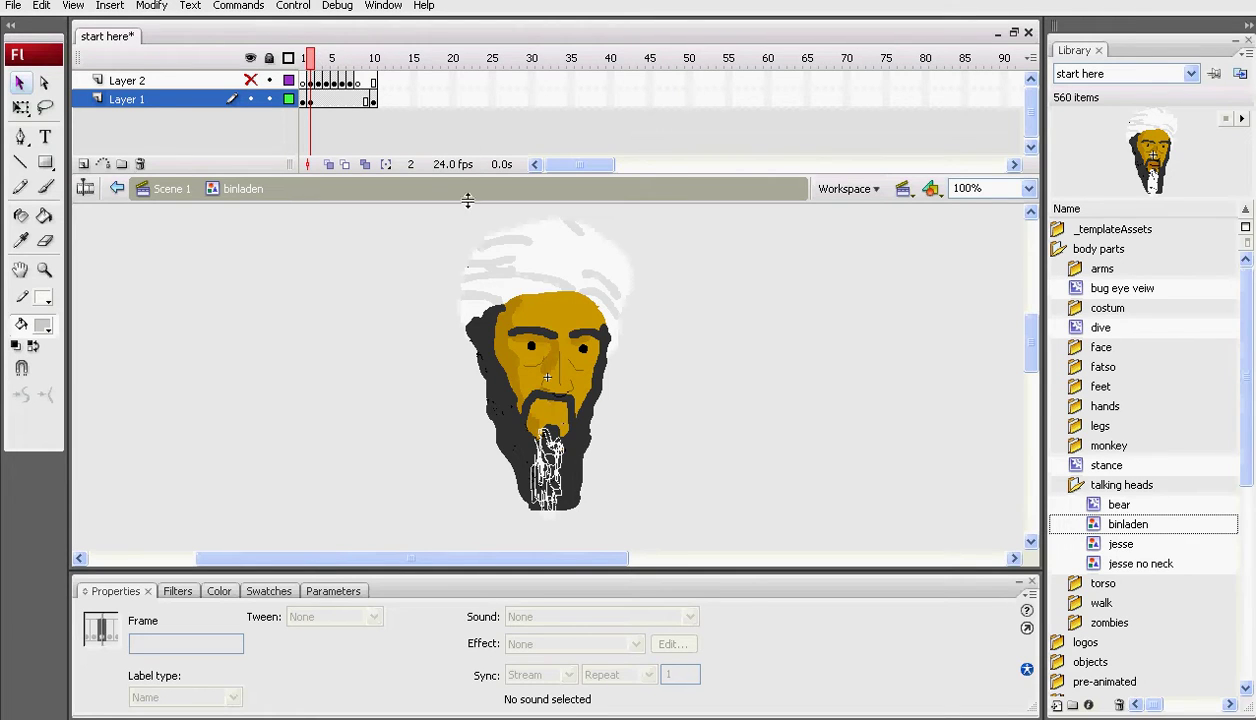
# Step: Show Layer 2's mouth again and step through the mouth poses from frame 2 to frame 7
pyautogui.click(250, 80)
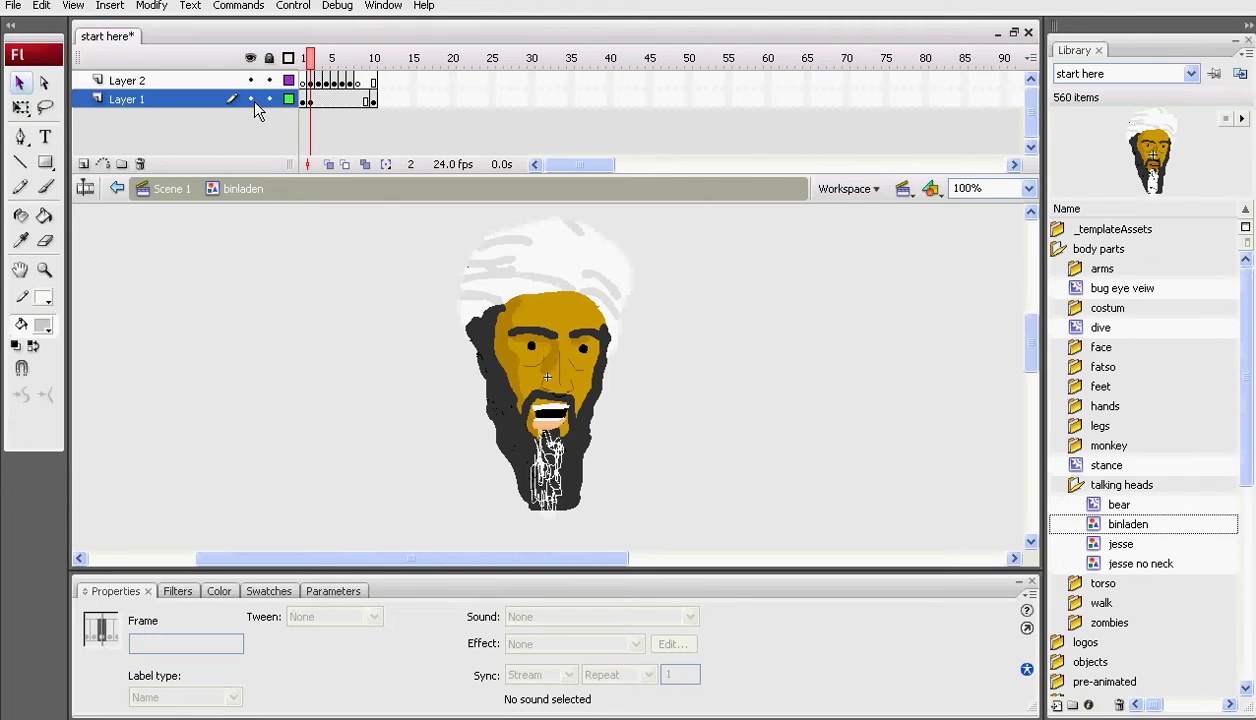
pyautogui.click(311, 58)
pyautogui.moveTo(313, 56); pyautogui.dragTo(333, 61)
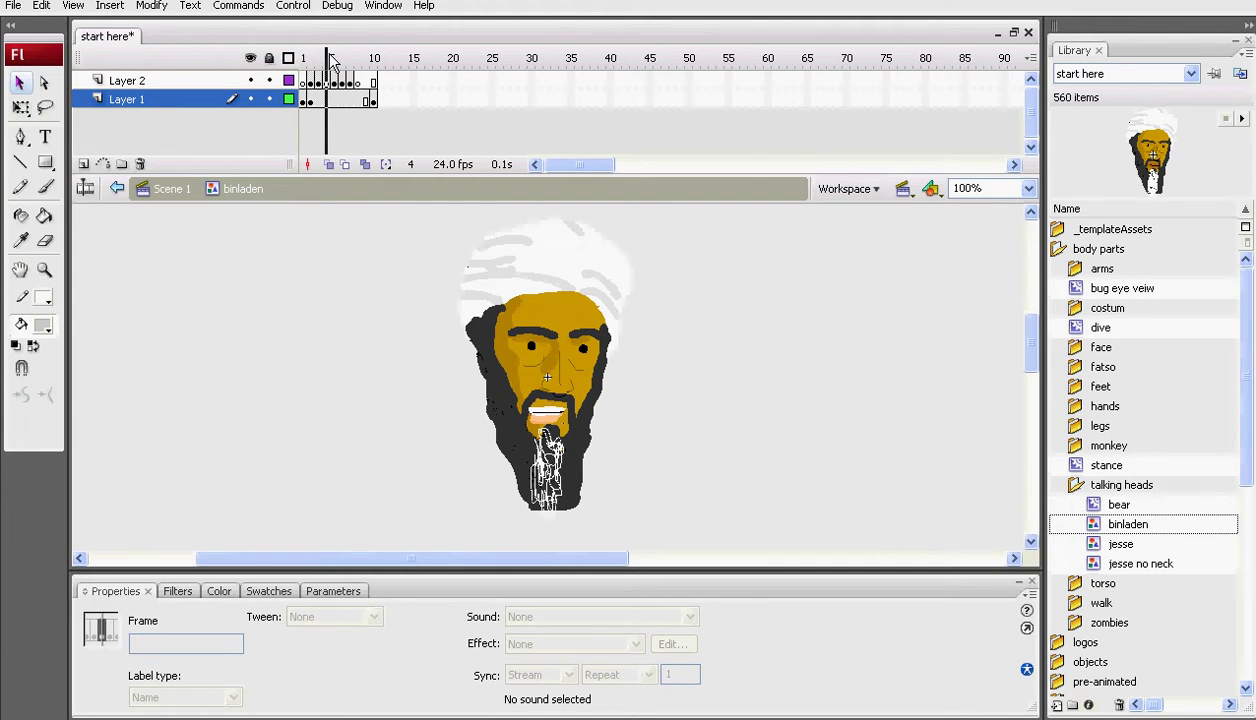
pyautogui.moveTo(333, 60); pyautogui.dragTo(342, 59)
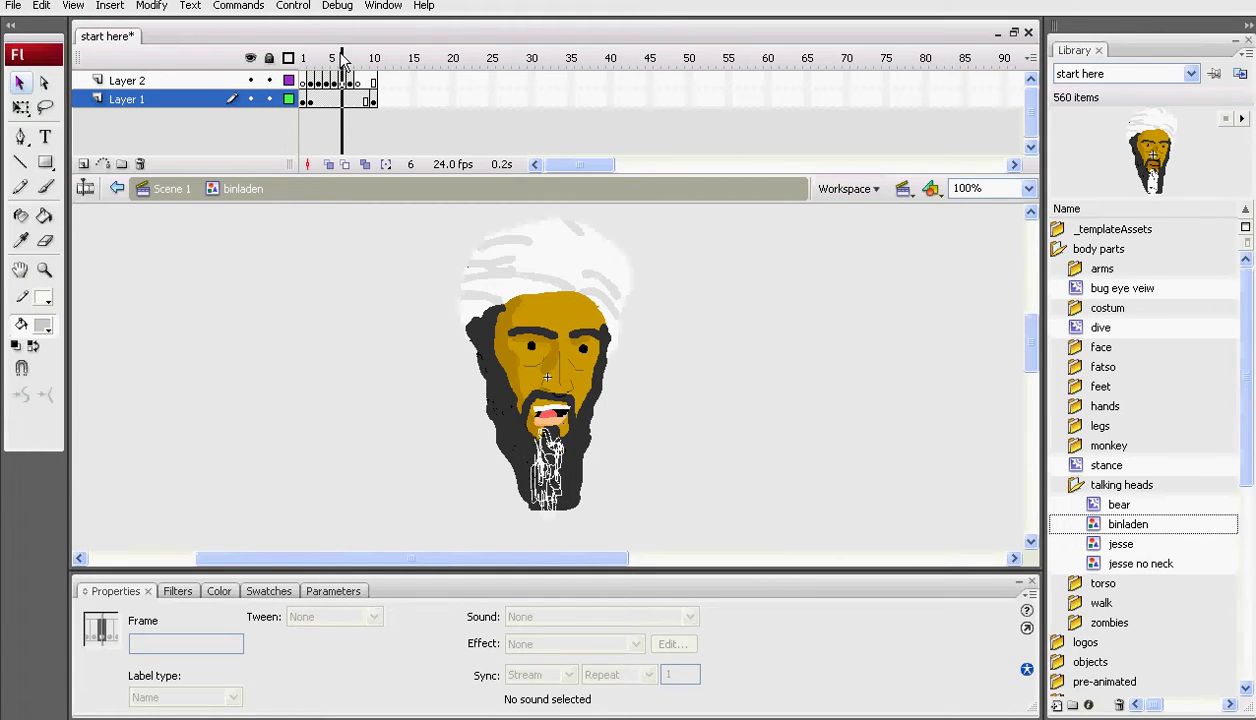
pyautogui.moveTo(342, 60); pyautogui.dragTo(350, 60)
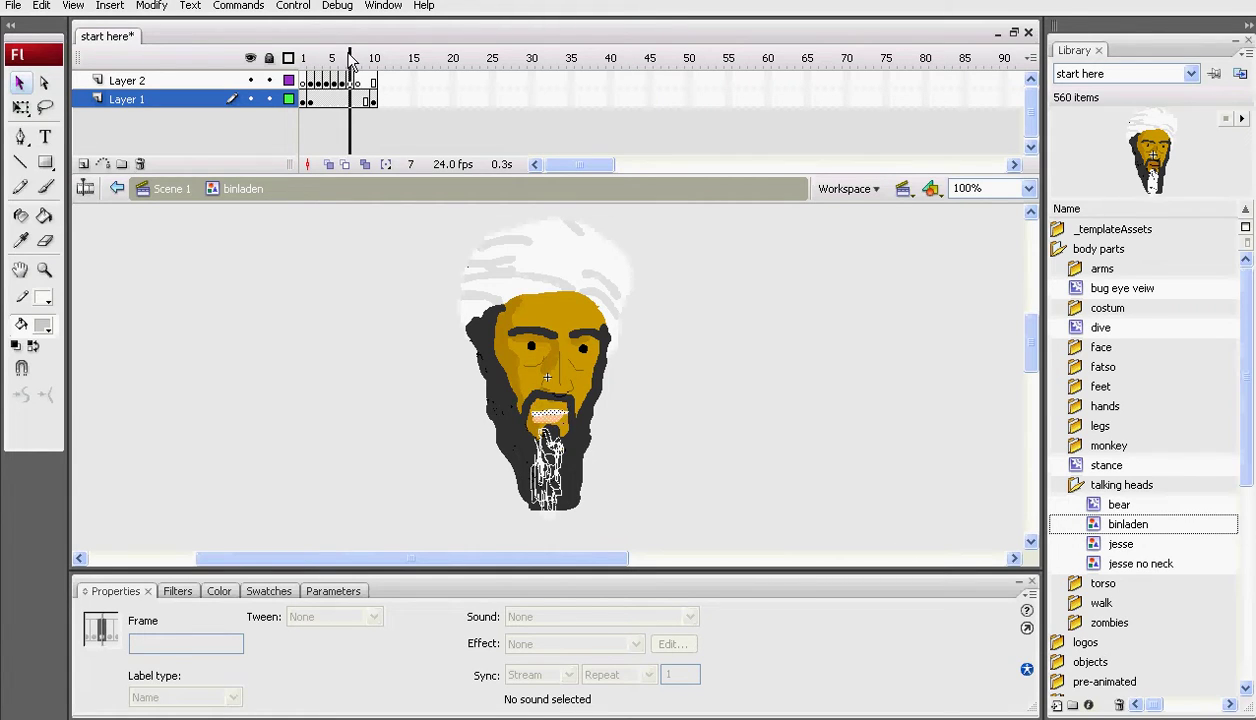
# Step: Compare the mouth poses around frames 6–9, ending on frame 6's open mouth
pyautogui.click(679, 421)
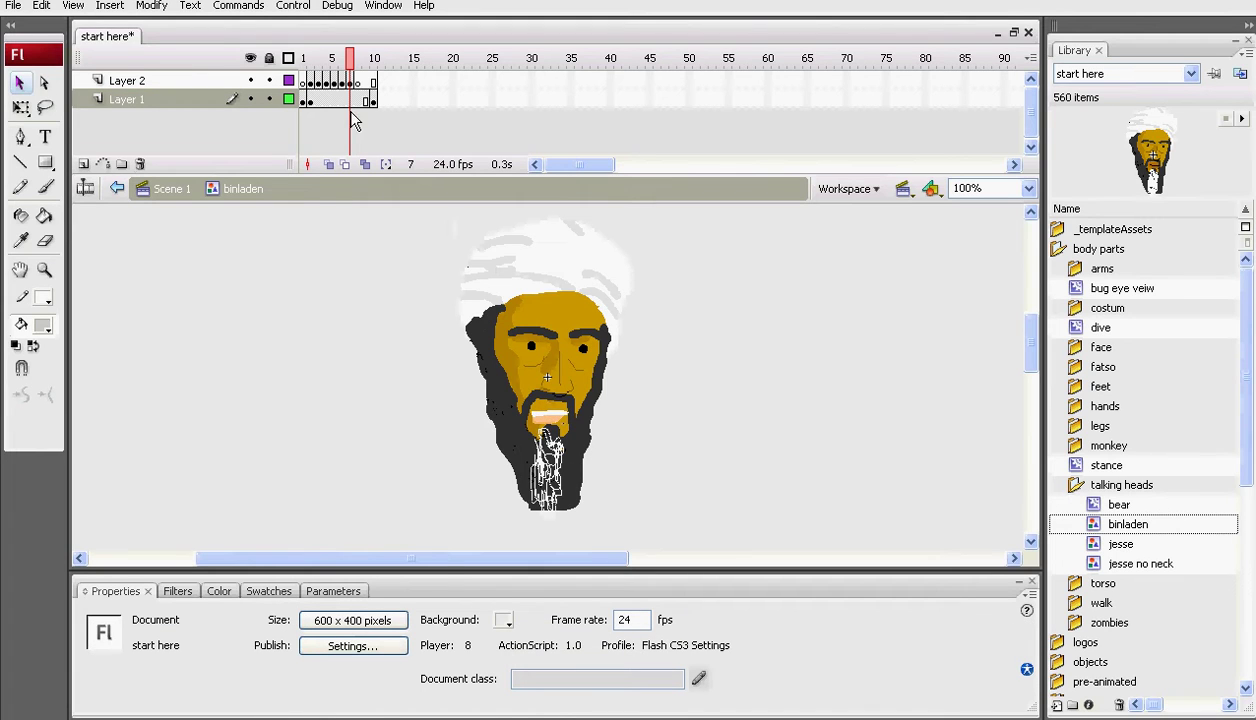
pyautogui.click(351, 57)
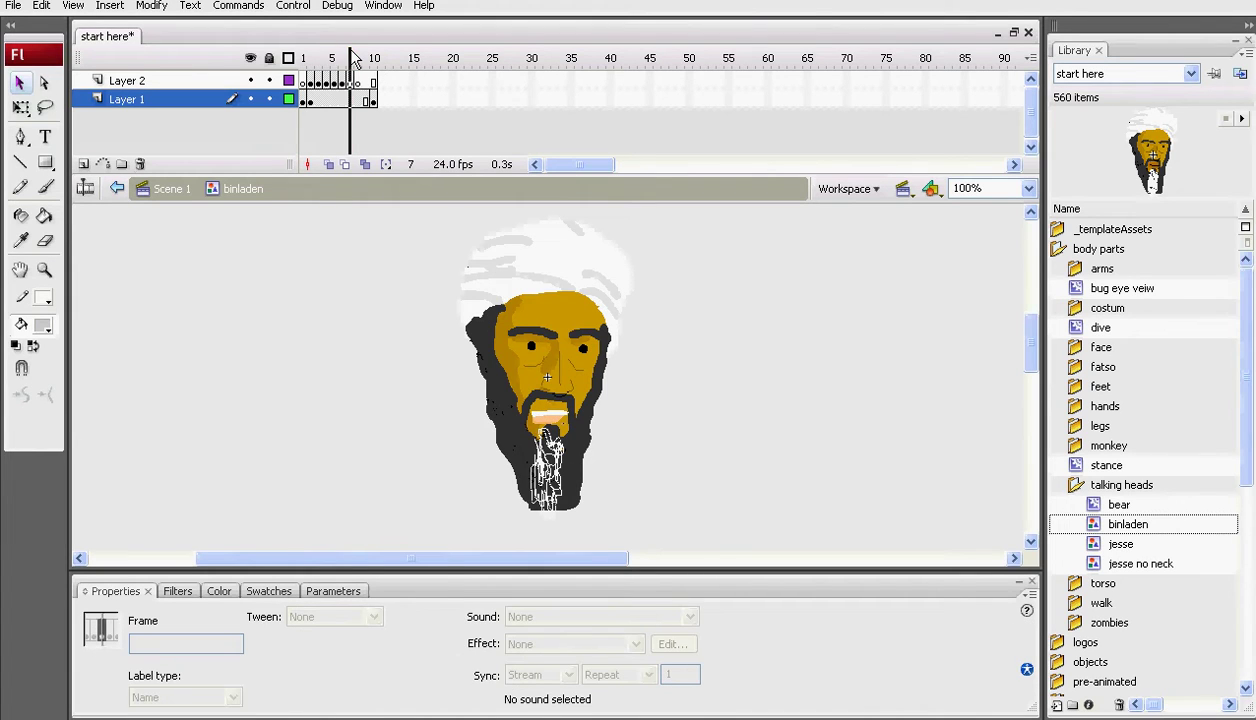
pyautogui.moveTo(355, 60)
pyautogui.mouseDown()
pyautogui.moveTo(366, 58)
pyautogui.moveTo(345, 57)
pyautogui.mouseUp()
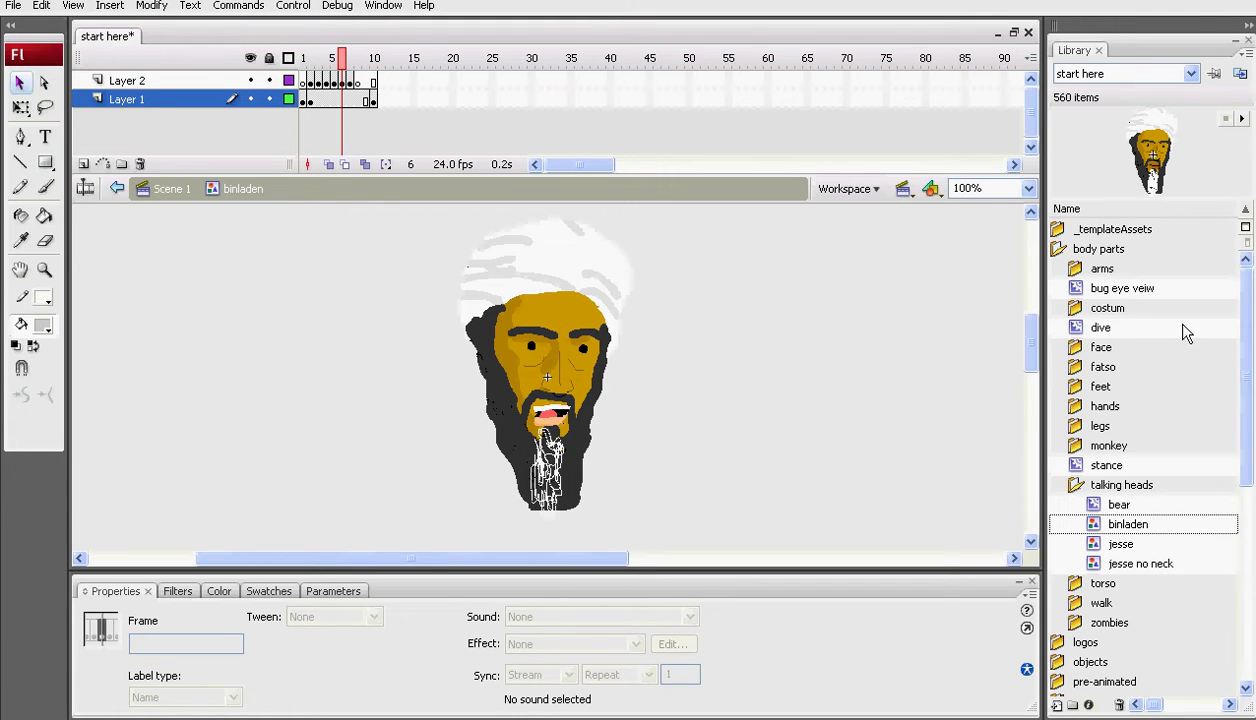
pyautogui.click(174, 190)
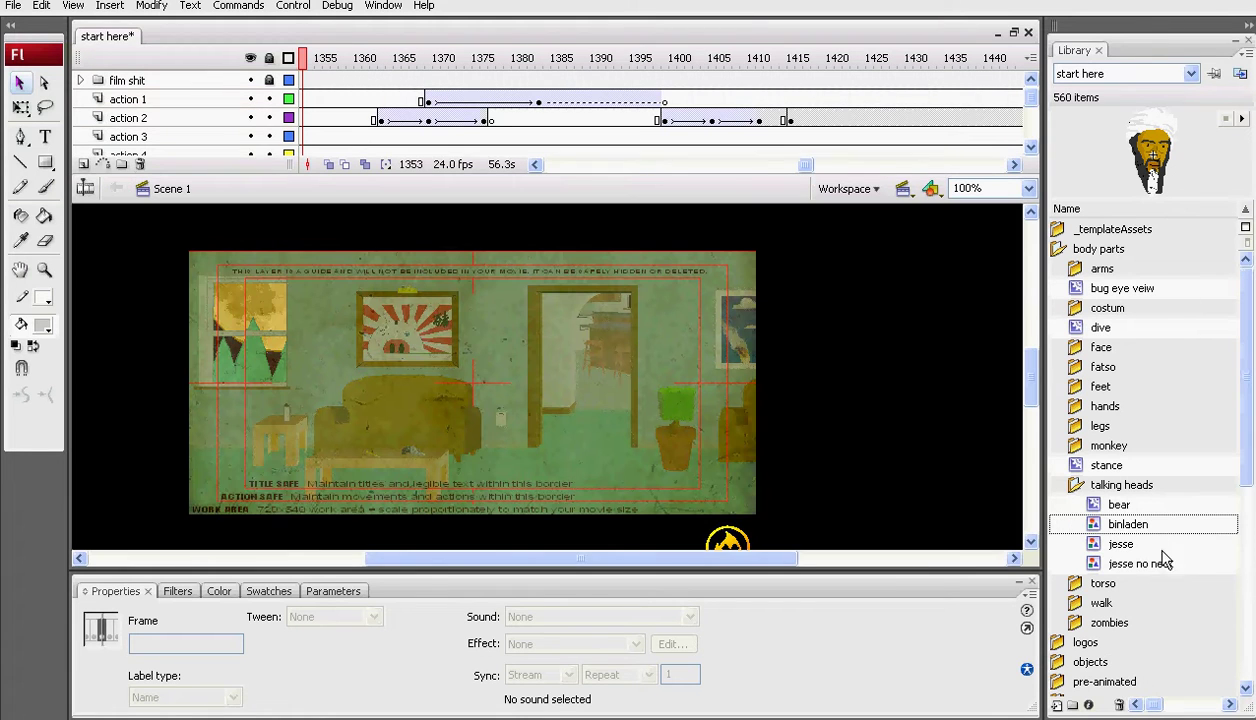
pyautogui.click(1105, 547)
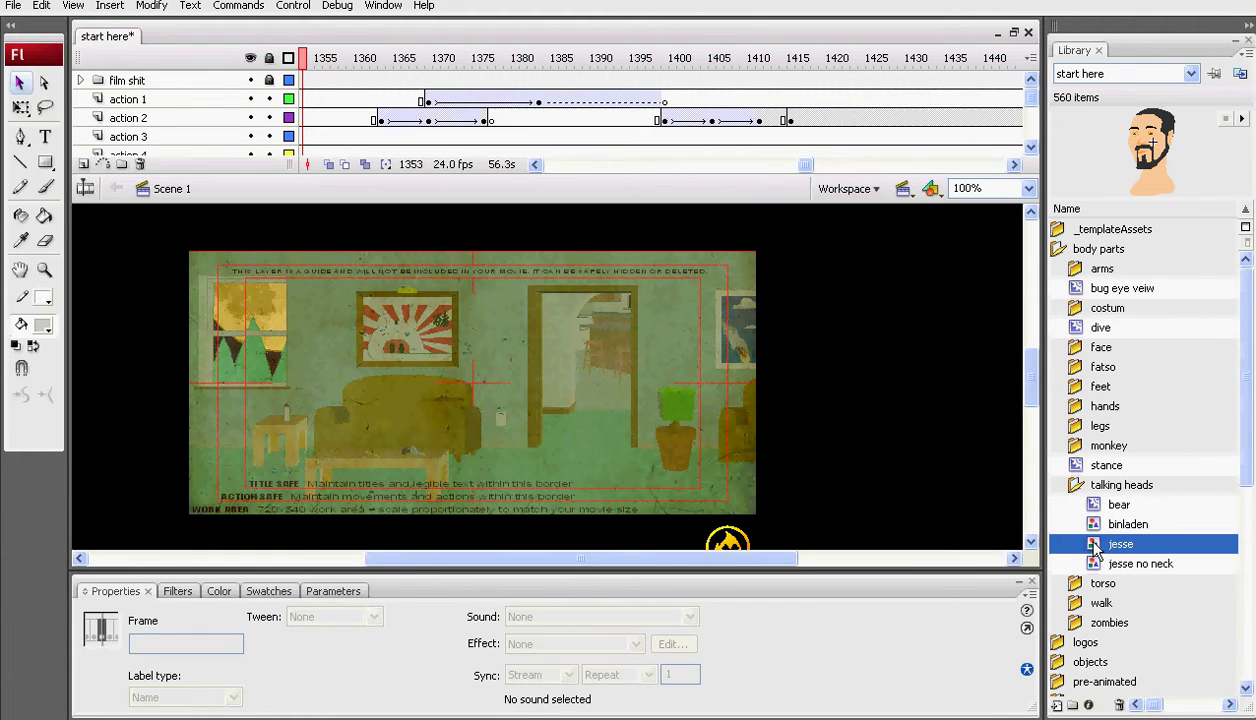
pyautogui.doubleClick(1094, 544)
pyautogui.doubleClick(1097, 565)
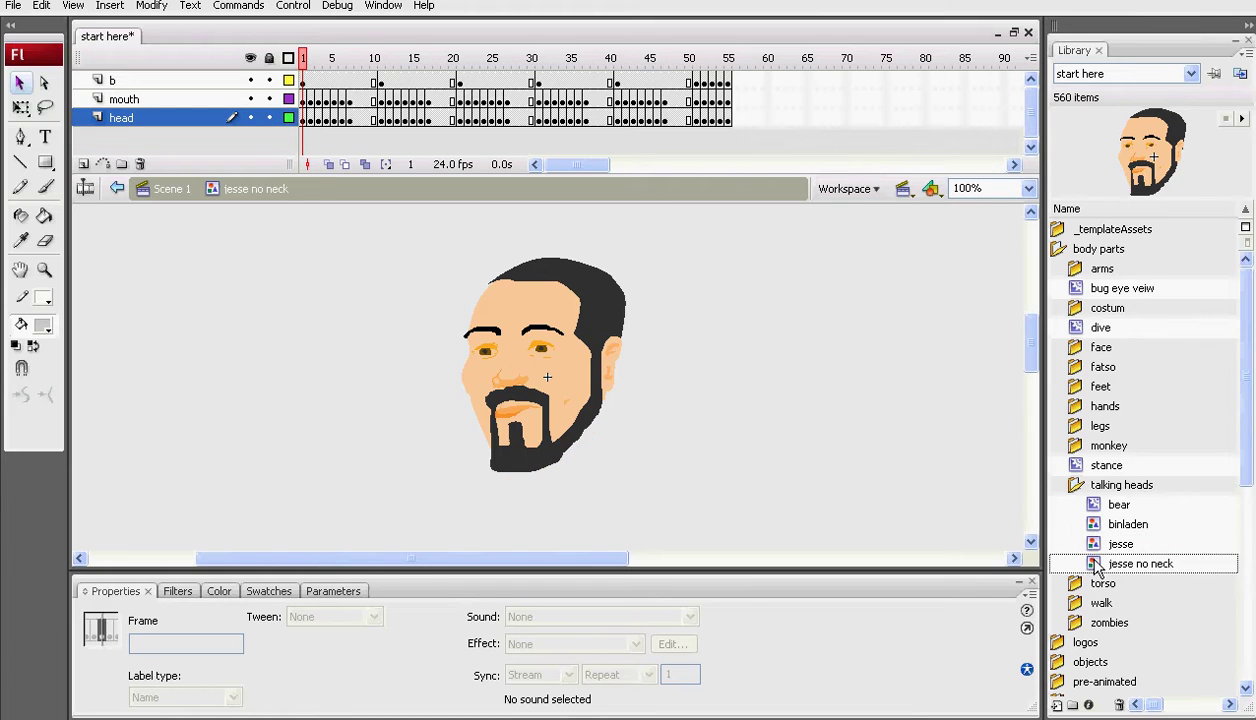
pyautogui.moveTo(1178, 162); pyautogui.dragTo(1092, 97)
pyautogui.click(1243, 120)
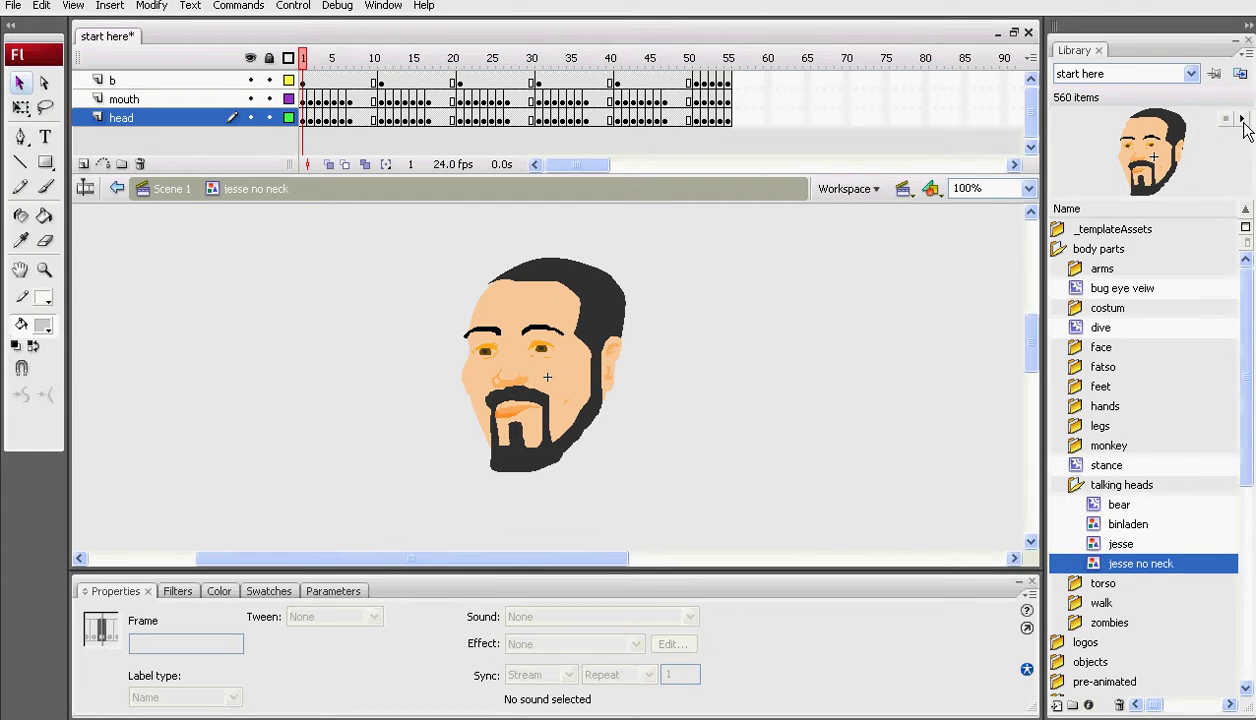
pyautogui.click(1242, 120)
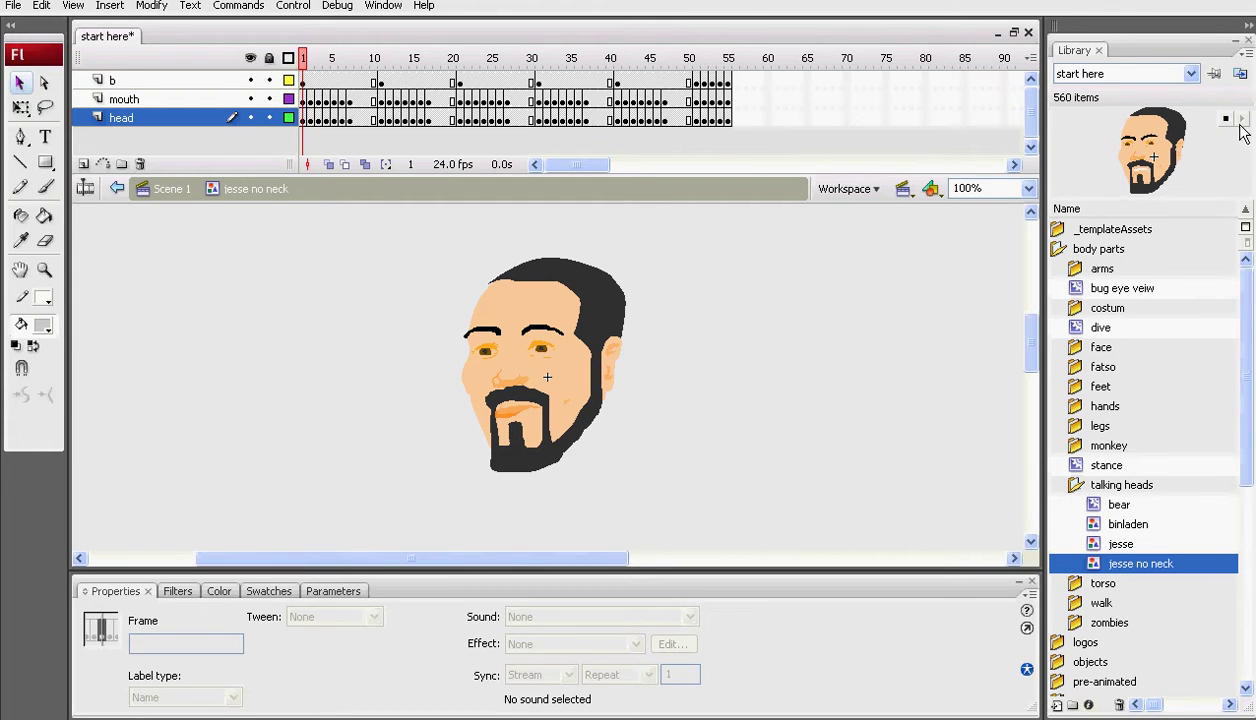
pyautogui.click(1226, 120)
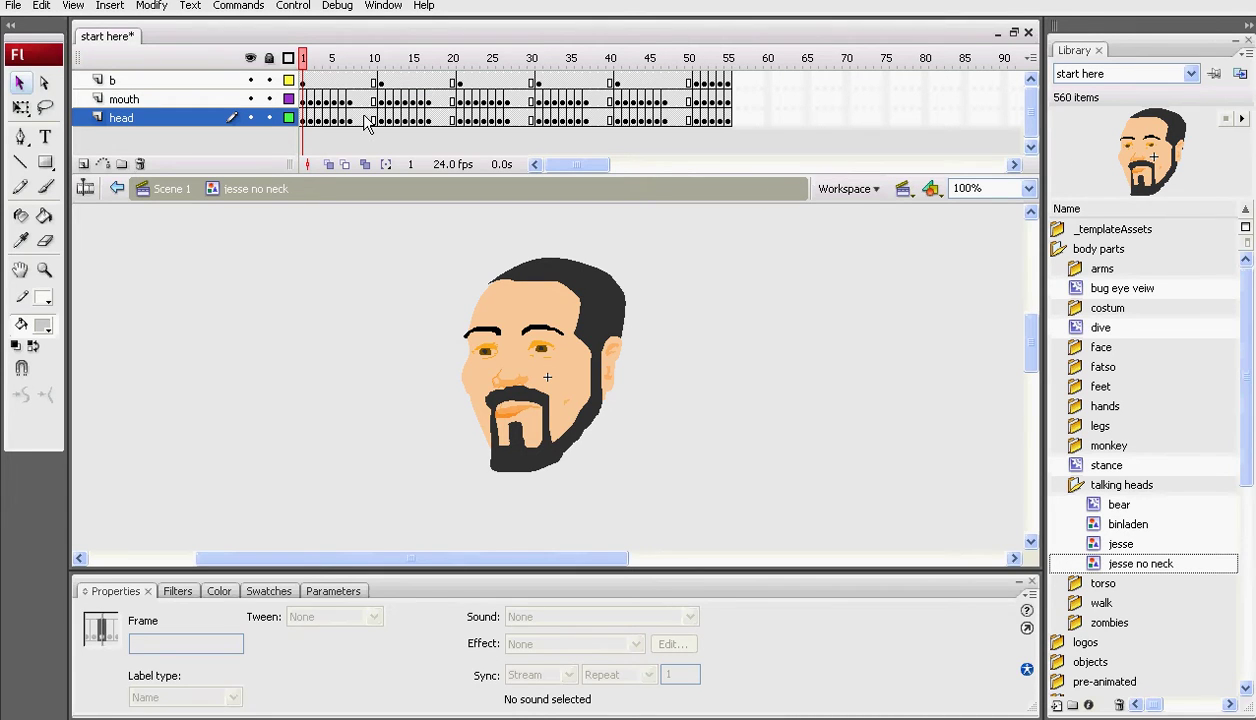
pyautogui.press('Return')
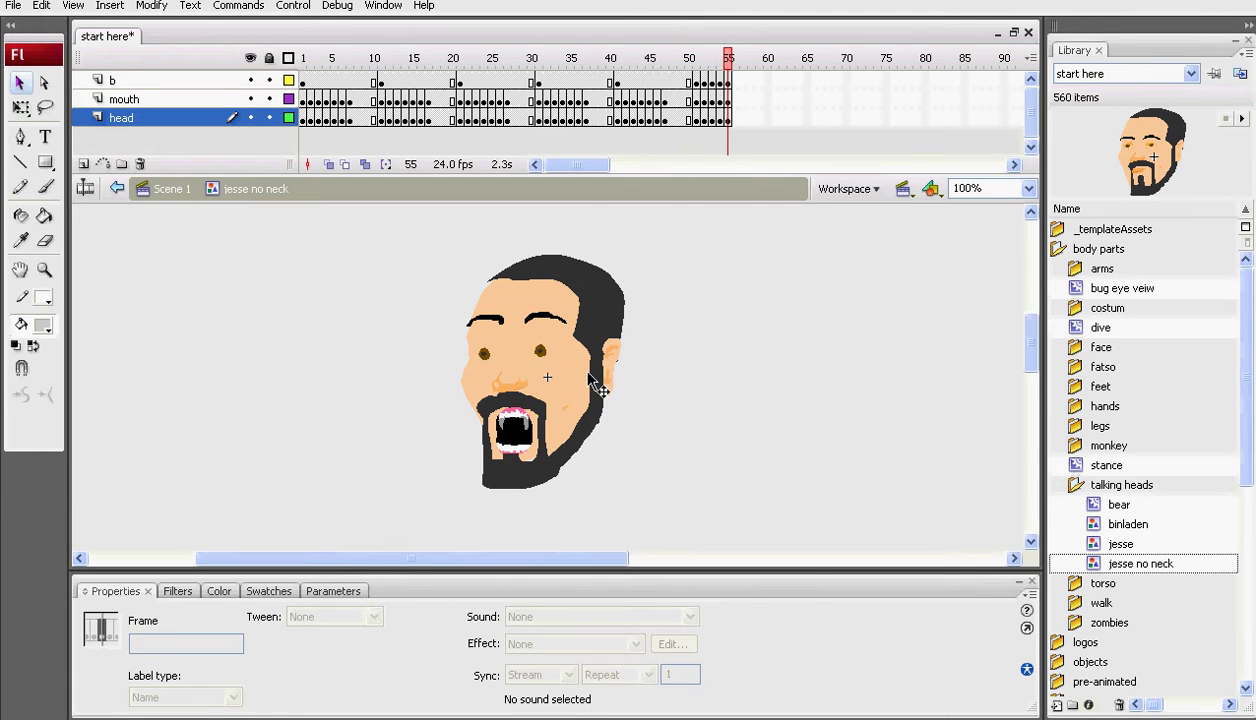
pyautogui.click(250, 99)
pyautogui.click(250, 80)
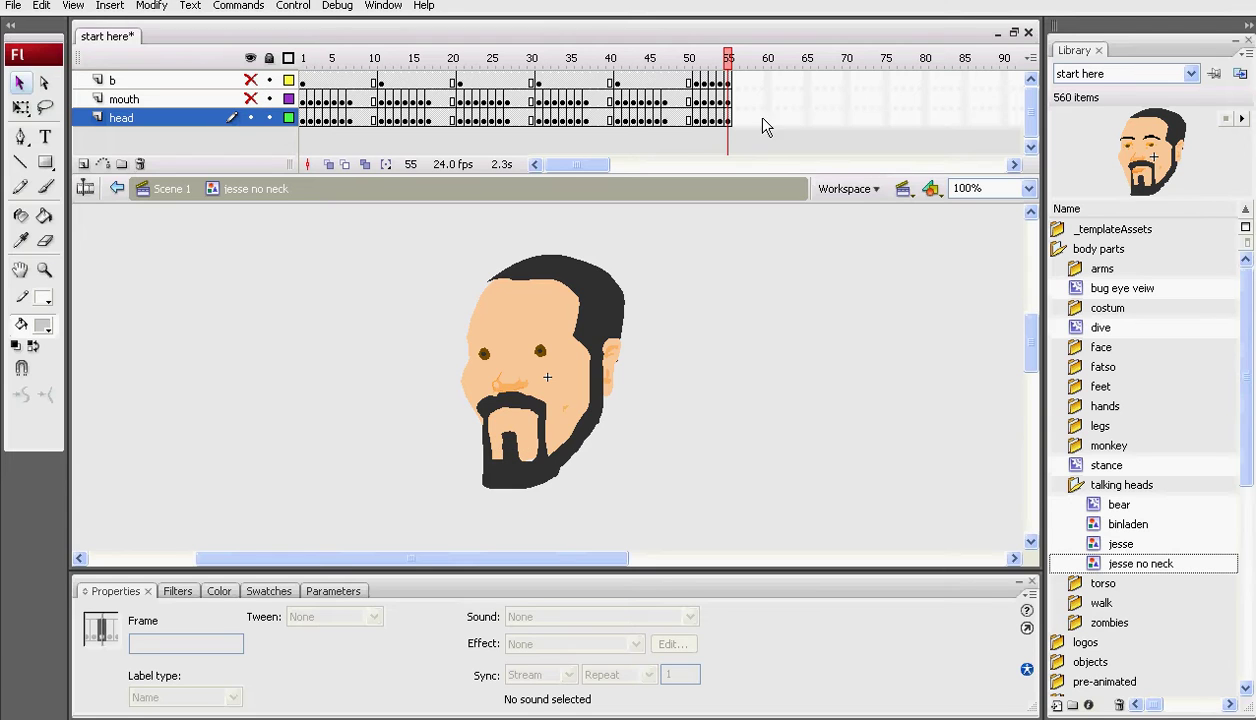
pyautogui.moveTo(716, 66); pyautogui.dragTo(343, 80)
pyautogui.click(249, 99)
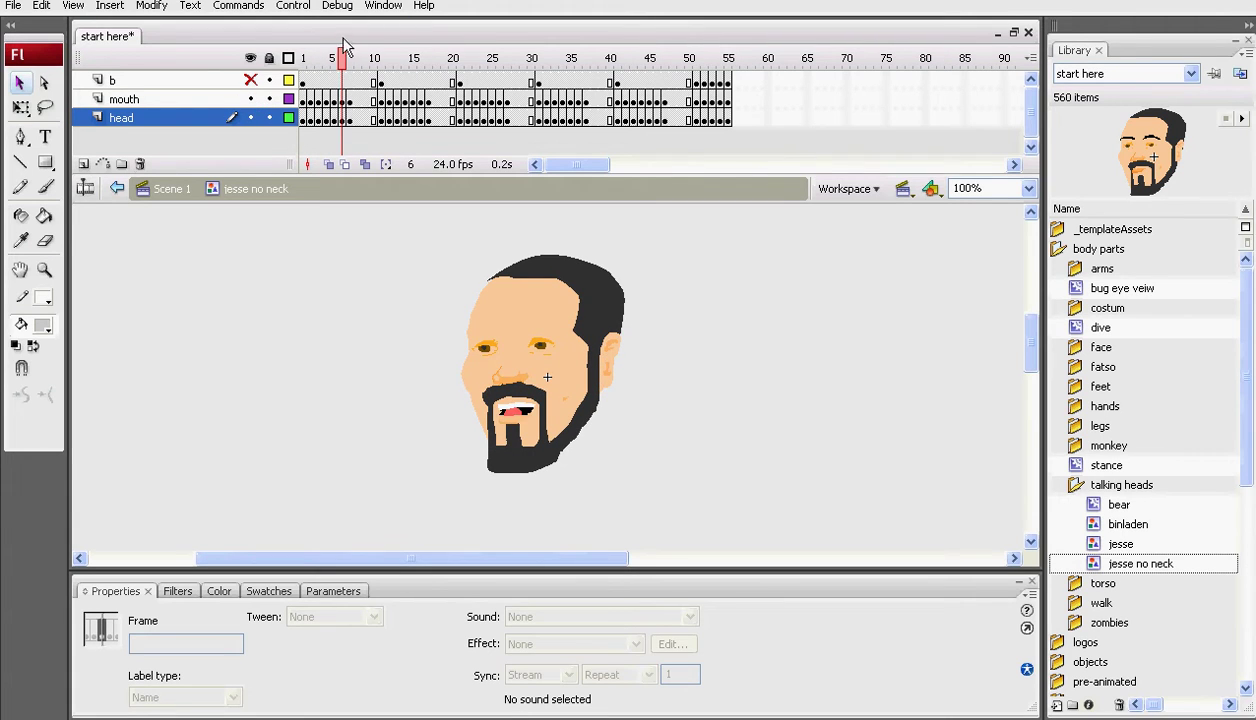
pyautogui.click(323, 70)
pyautogui.moveTo(323, 70); pyautogui.dragTo(484, 118)
pyautogui.click(250, 80)
pyautogui.click(479, 61)
pyautogui.moveTo(481, 62); pyautogui.dragTo(696, 107)
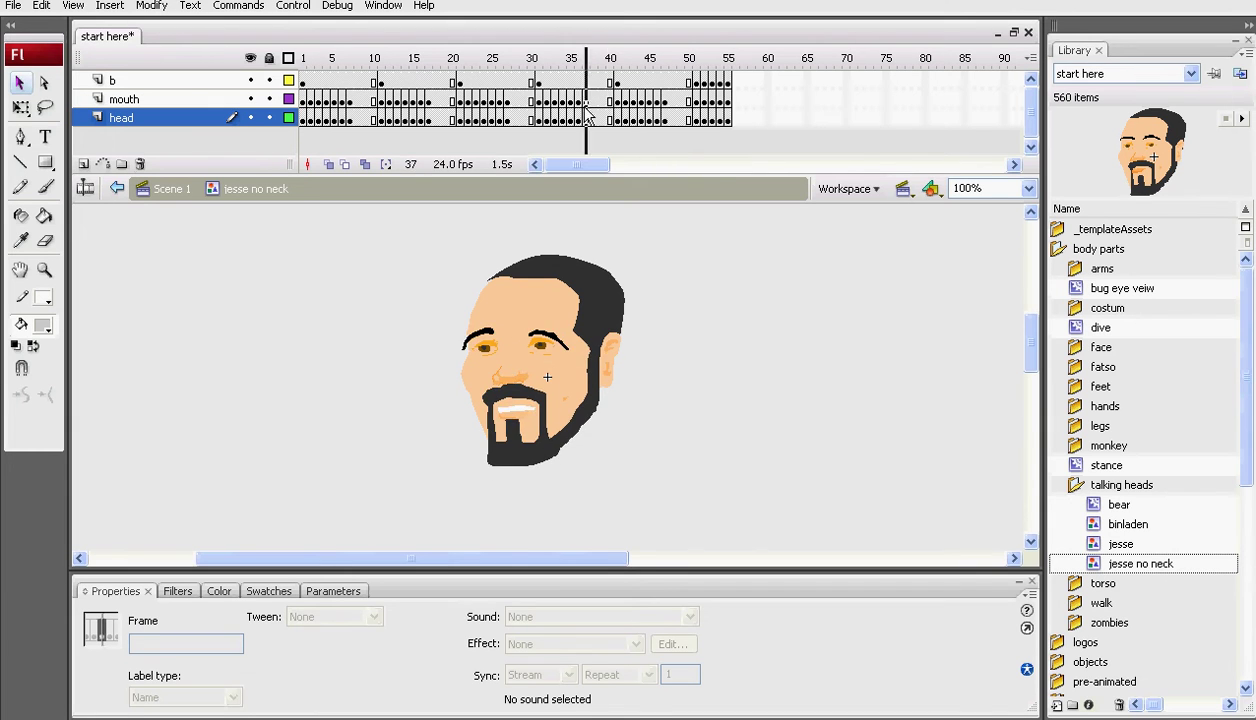
pyautogui.moveTo(573, 117); pyautogui.dragTo(397, 117)
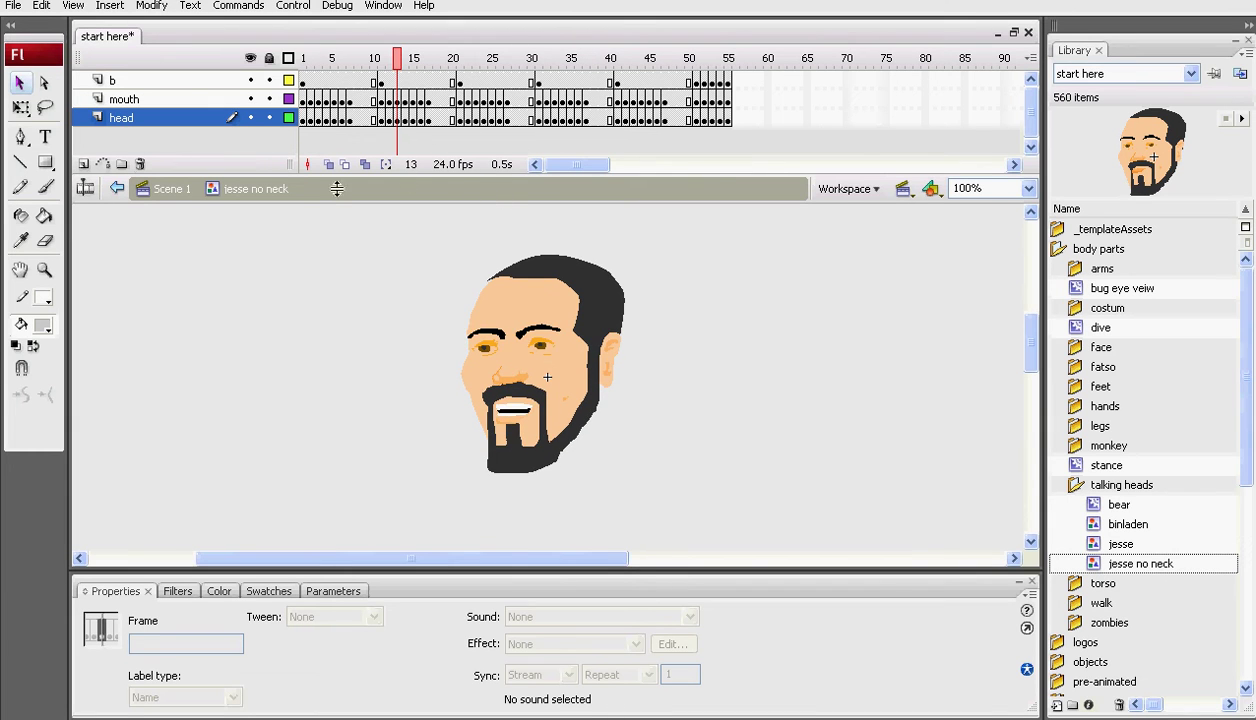
# Step: Return to Scene 1 and make a first attempt at dropping jesse no neck onto the stage
pyautogui.click(171, 195)
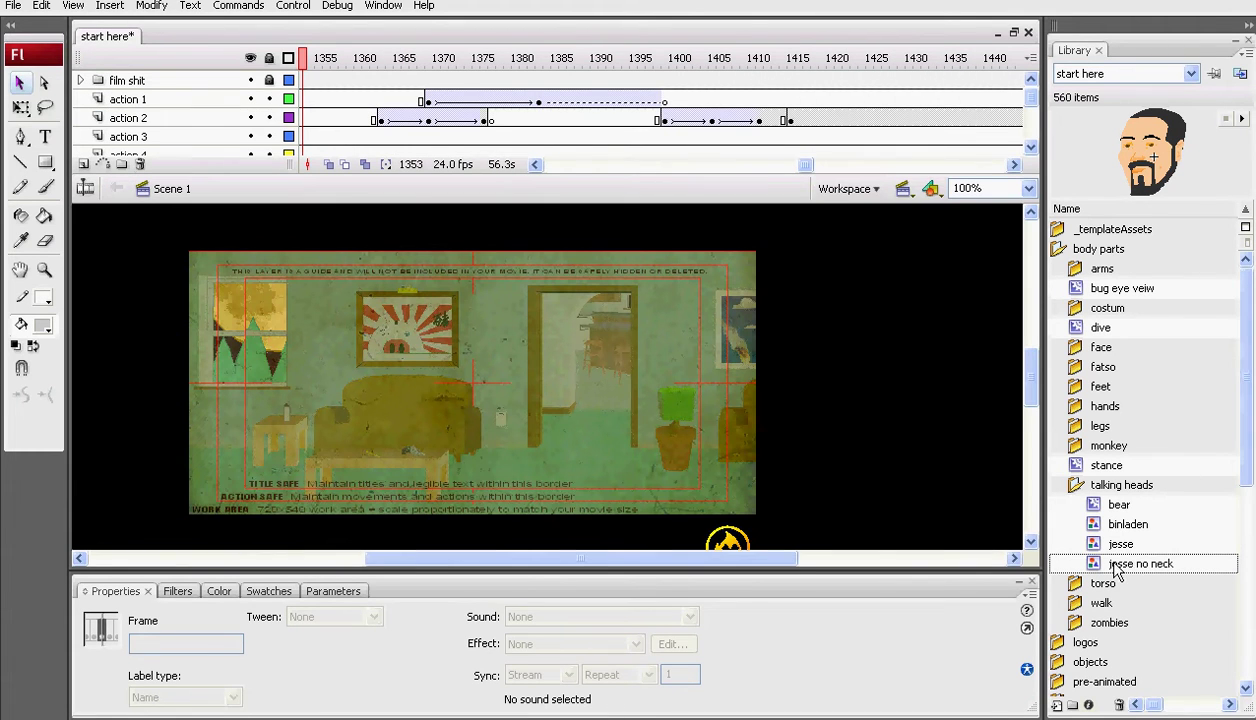
pyautogui.moveTo(1115, 568); pyautogui.dragTo(510, 372)
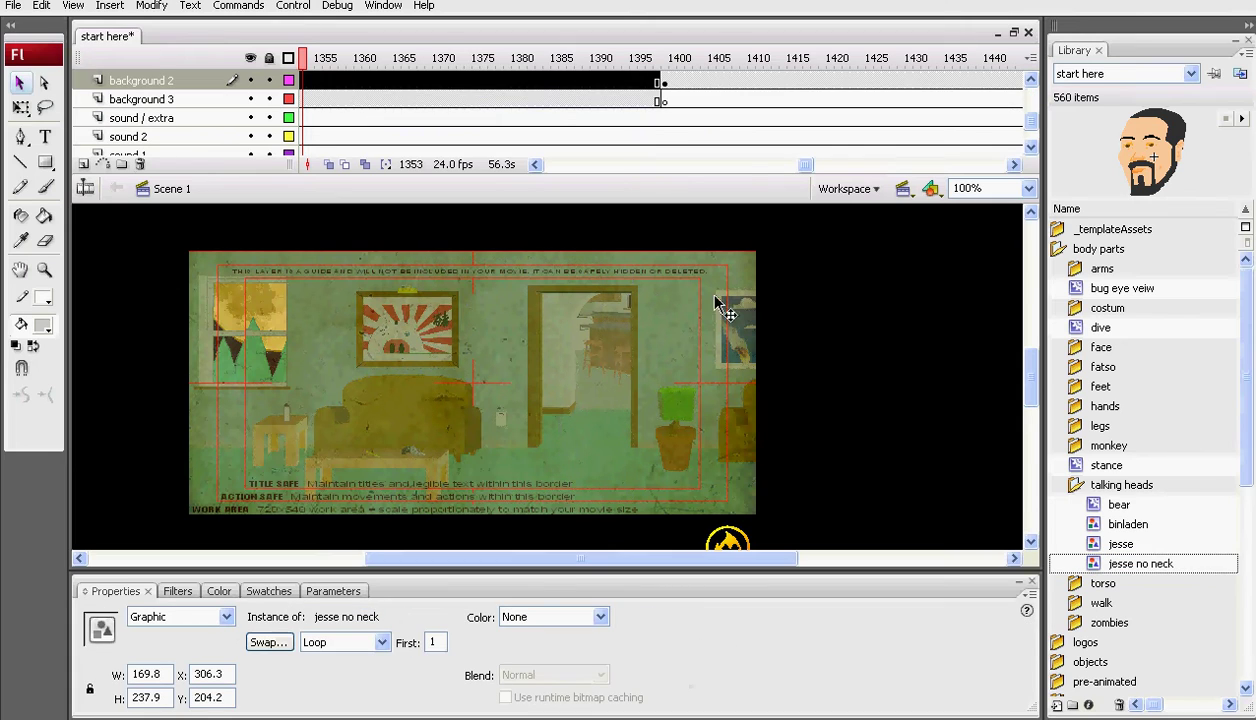
pyautogui.click(899, 320)
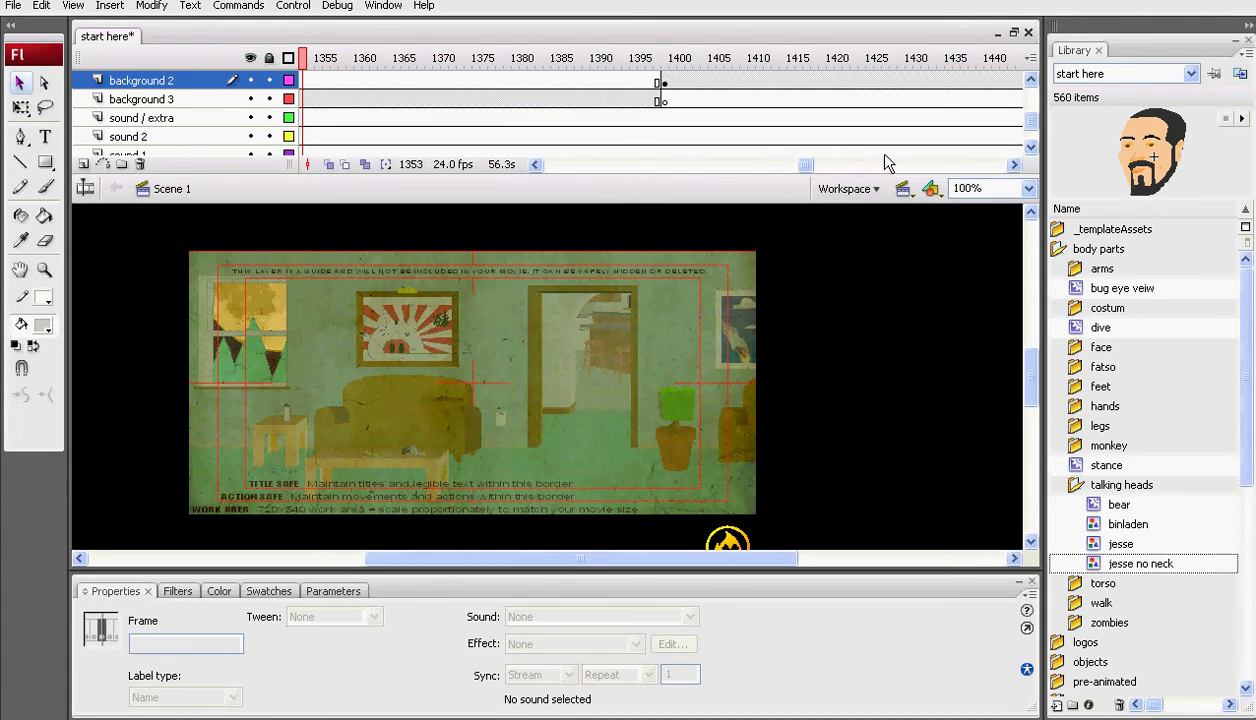
pyautogui.moveTo(1035, 130); pyautogui.dragTo(1030, 88)
pyautogui.click(1031, 86)
pyautogui.click(1031, 87)
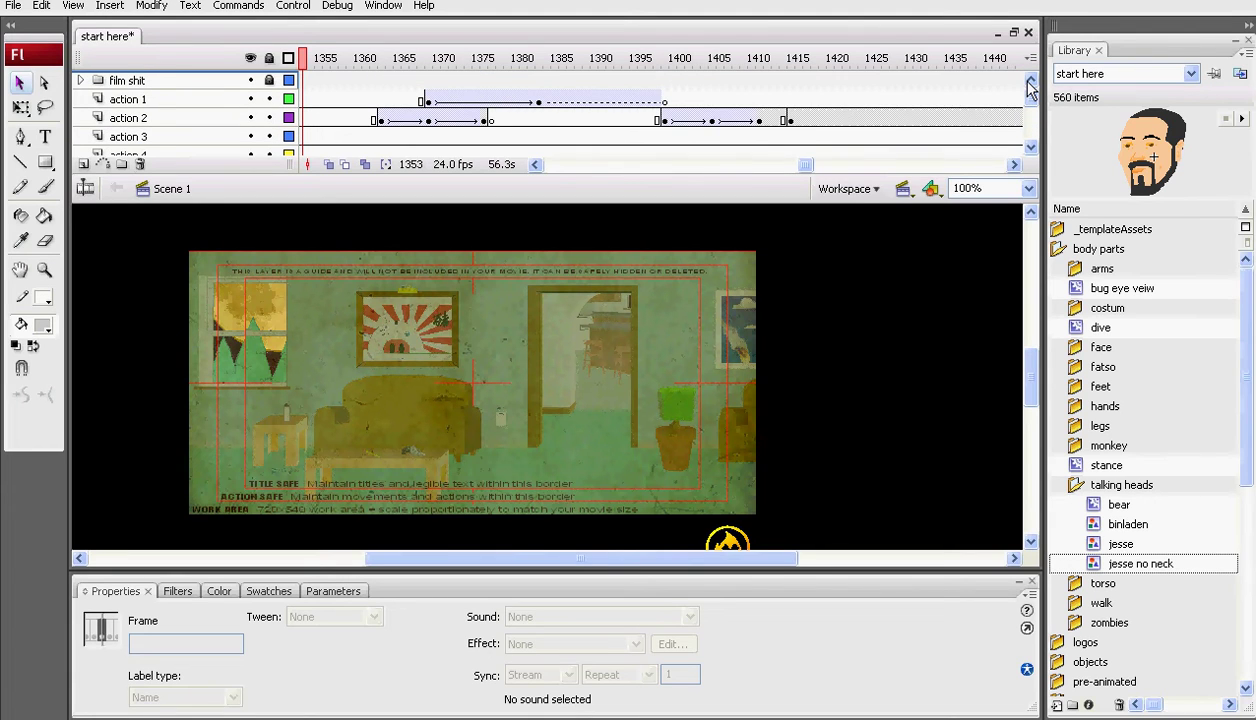
# Step: Place jesse no neck at frame 1359 on the action 3 layer, right of the sofa
pyautogui.click(350, 136)
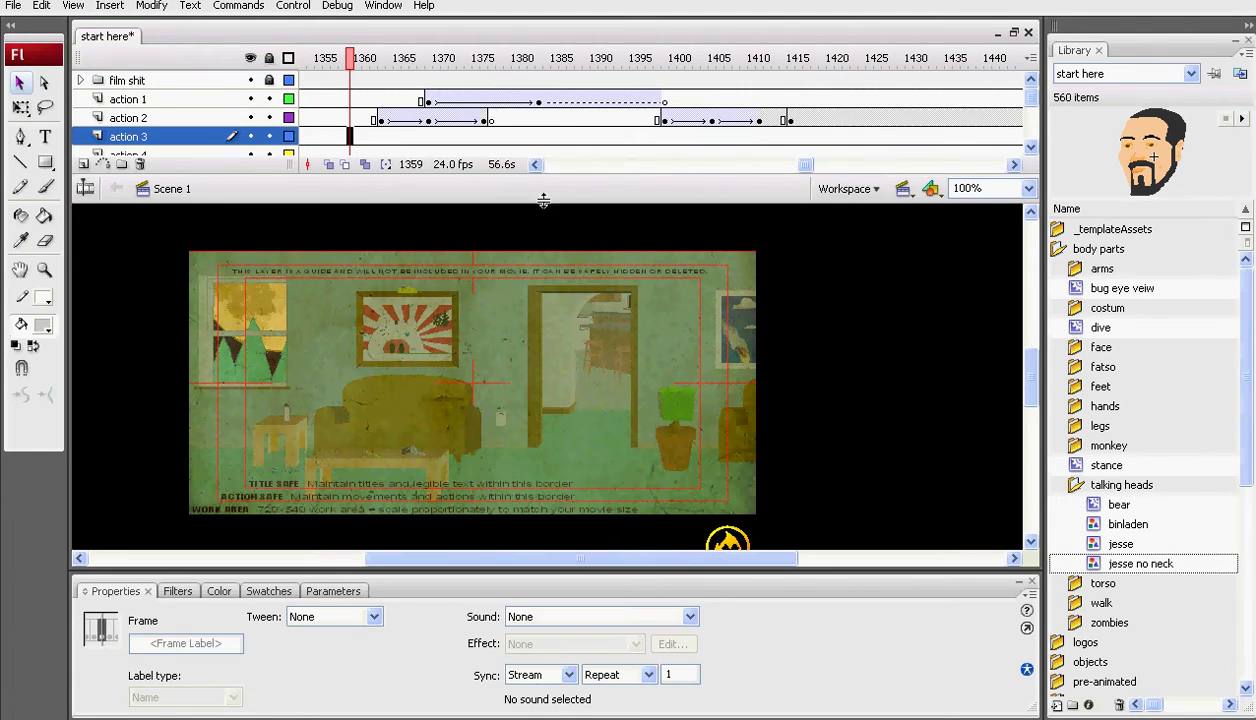
pyautogui.click(1118, 565)
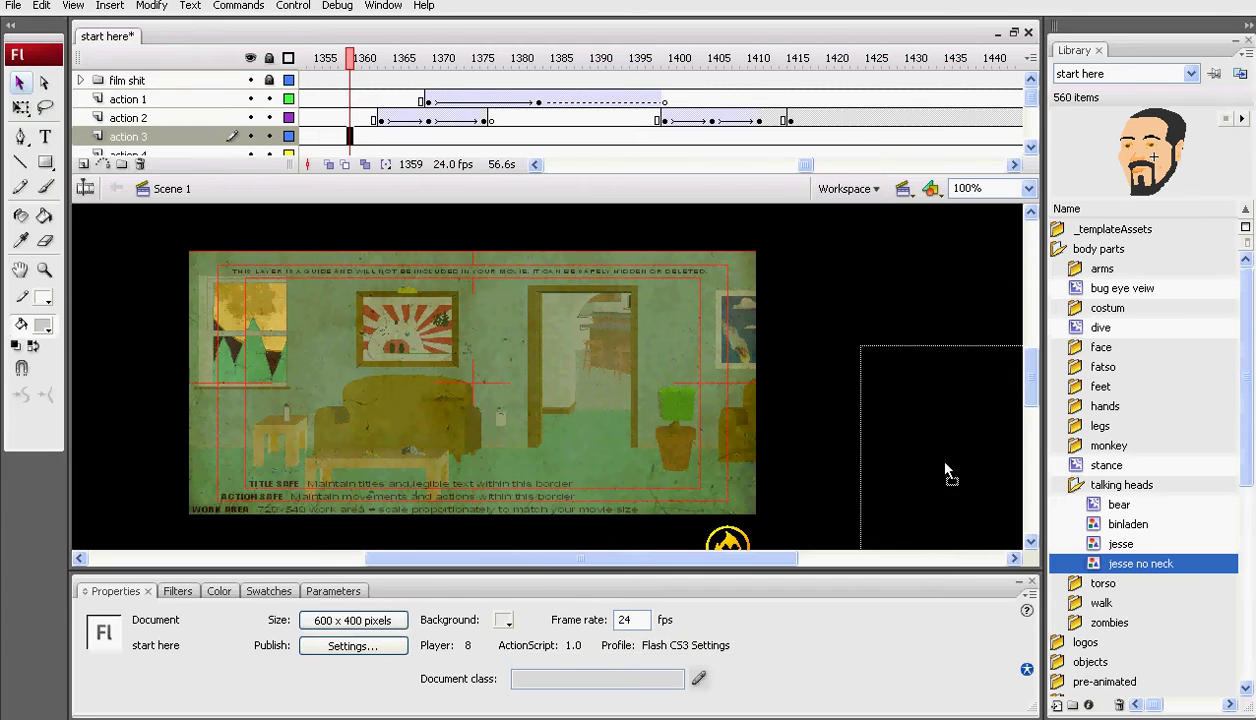
pyautogui.moveTo(395, 215); pyautogui.dragTo(400, 372)
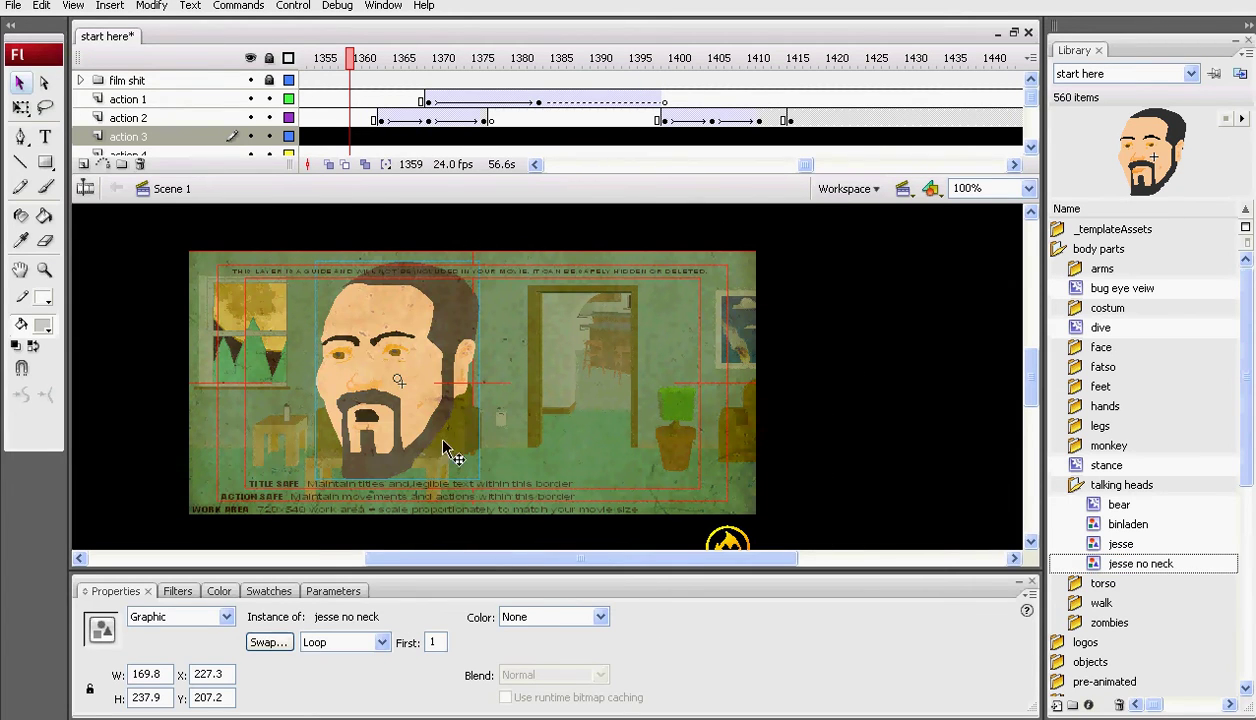
pyautogui.moveTo(443, 435); pyautogui.dragTo(616, 455)
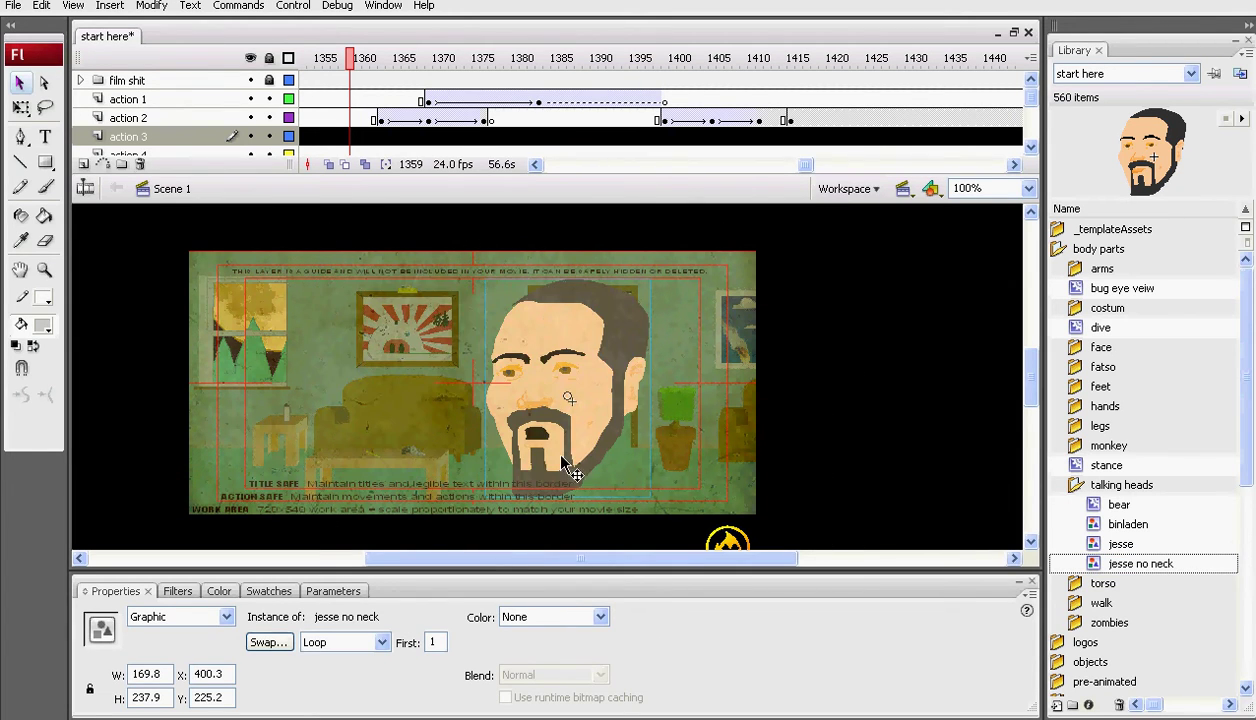
# Step: Set the head instance's Loop option to Single Frame with First frame 18
pyautogui.click(382, 642)
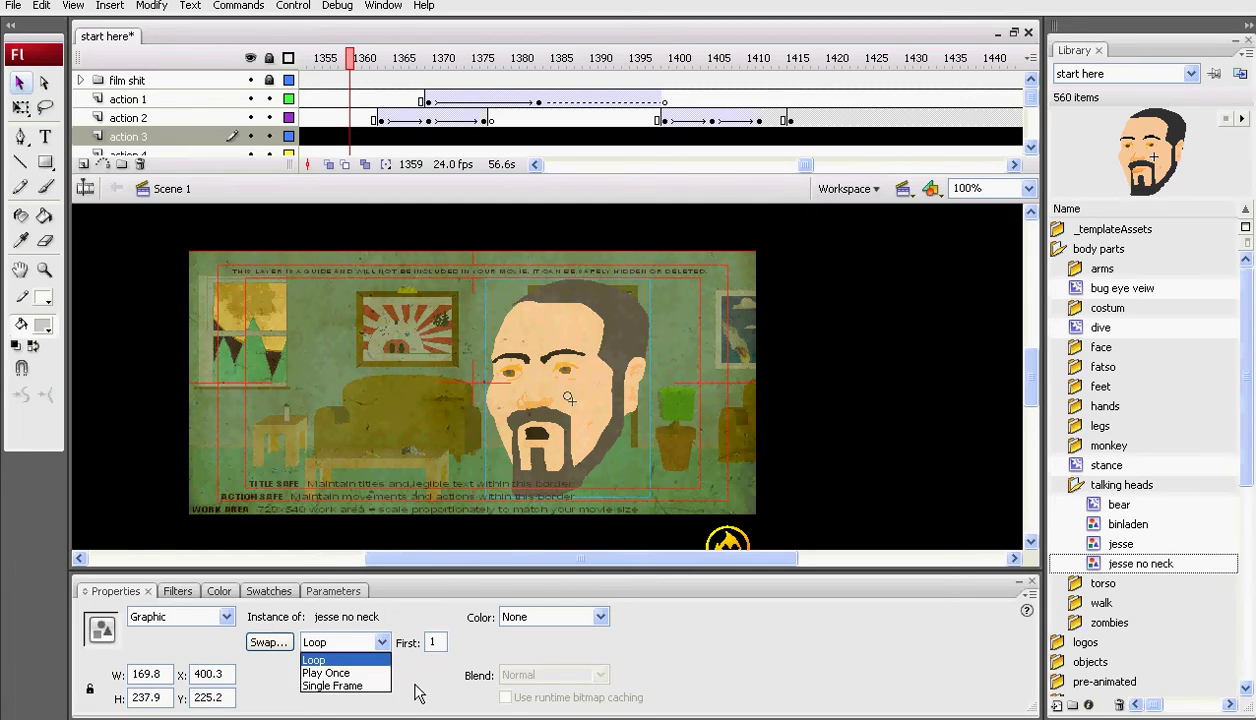
pyautogui.click(362, 687)
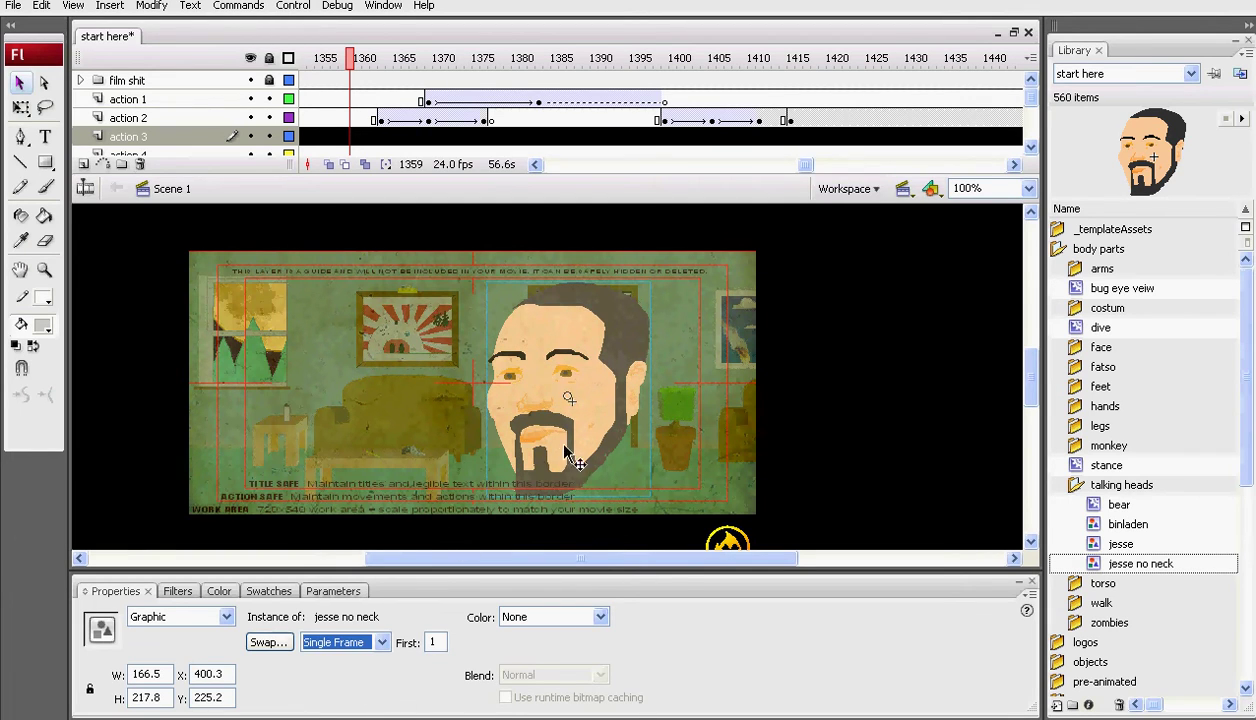
pyautogui.click(437, 642)
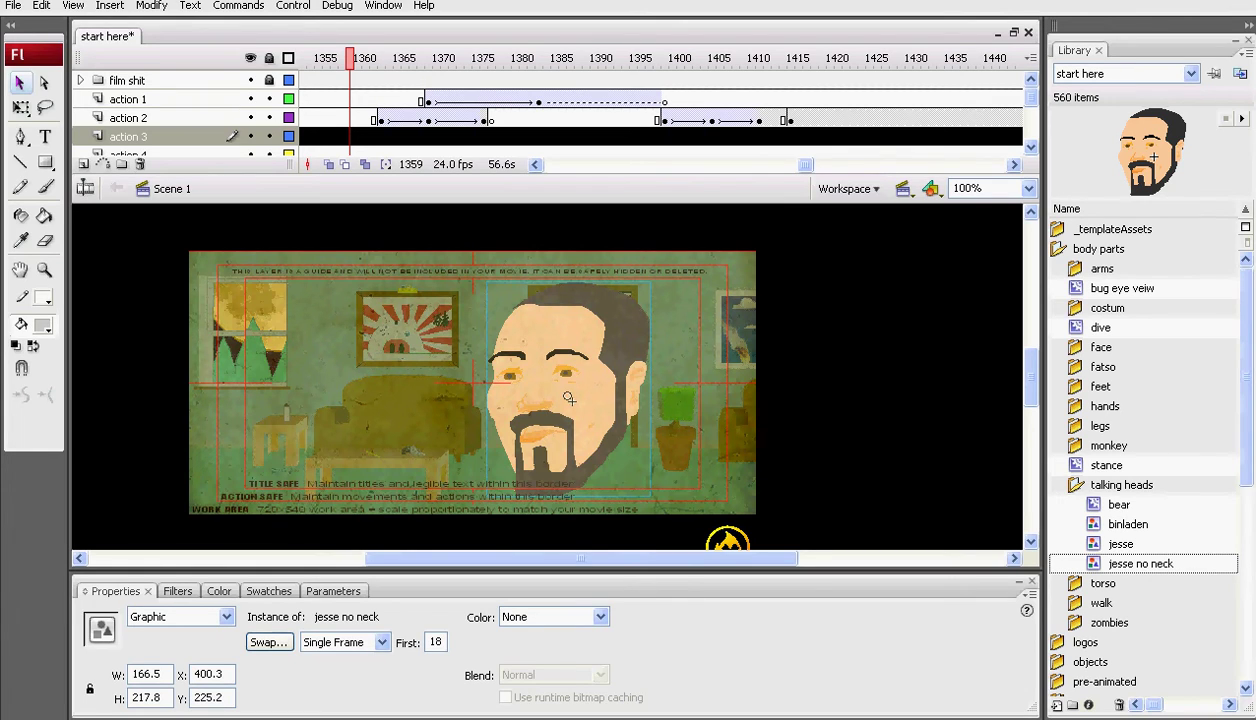
pyautogui.press('Return')
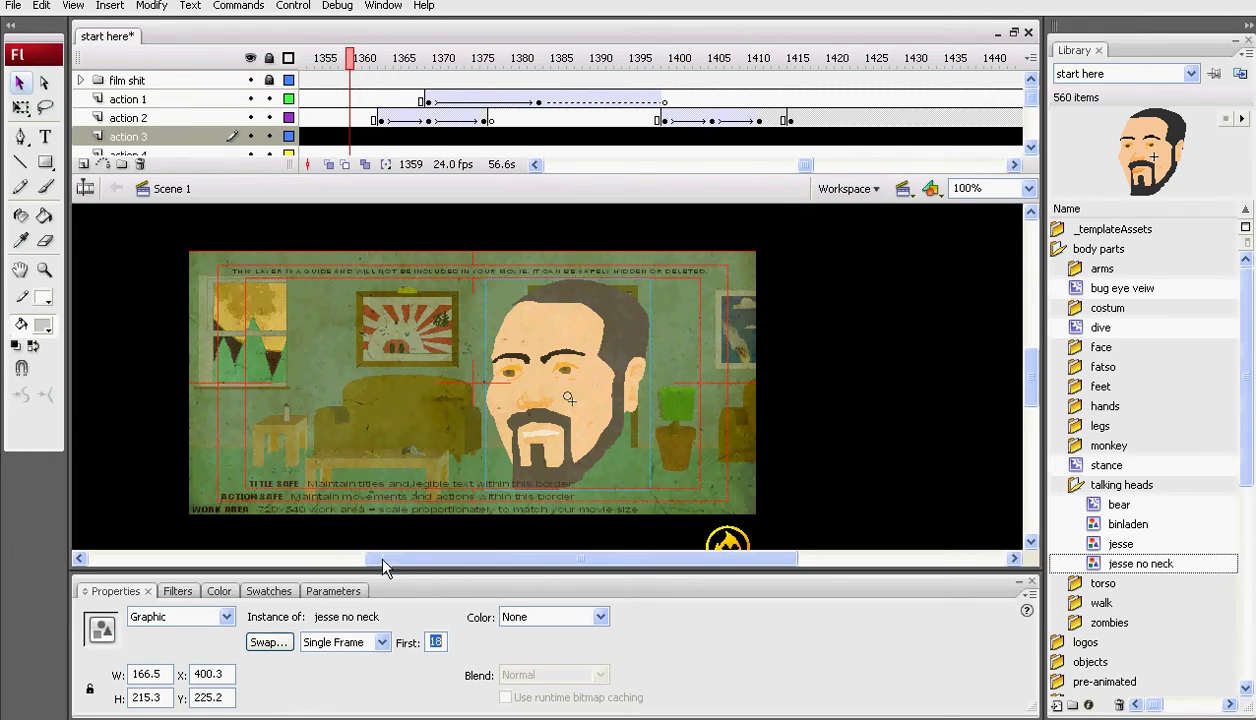
# Step: Try First frame values 8 and 29, finally setting the head to frame 28
pyautogui.click(436, 642)
pyautogui.moveTo(436, 642); pyautogui.dragTo(420, 640)
pyautogui.press('Return')
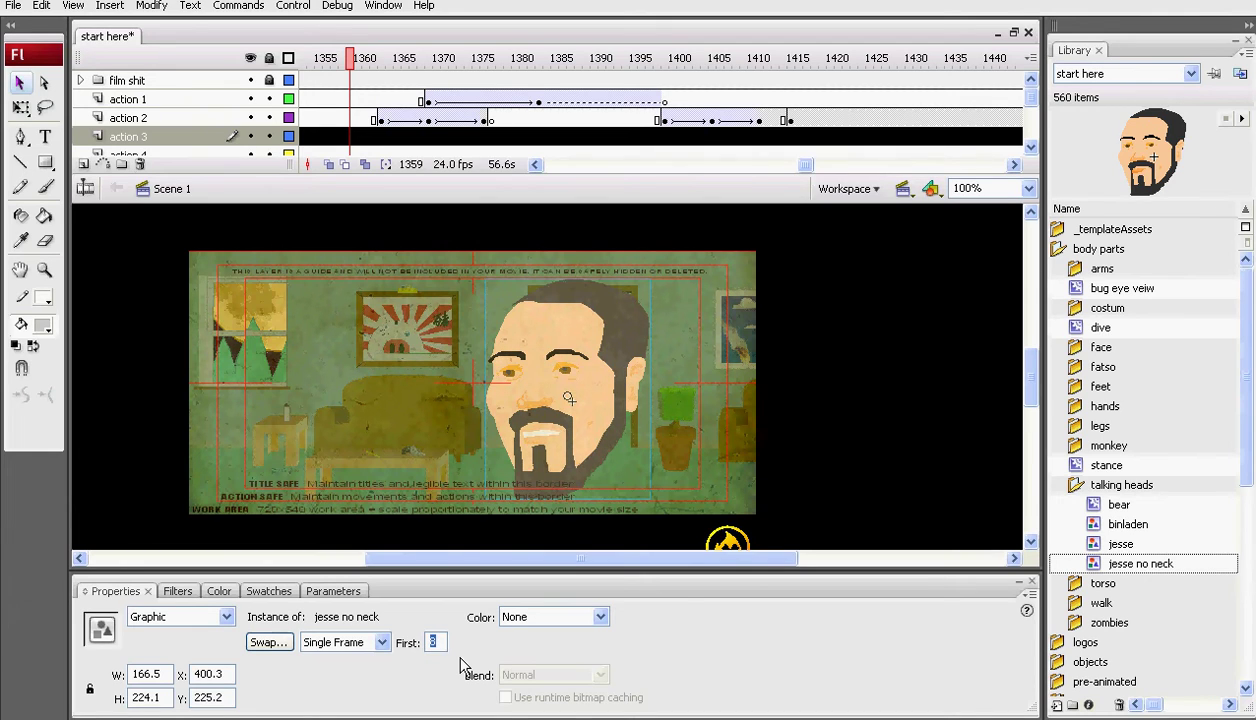
pyautogui.click(433, 642)
pyautogui.doubleClick(433, 642)
pyautogui.write('29')
pyautogui.press('Return')
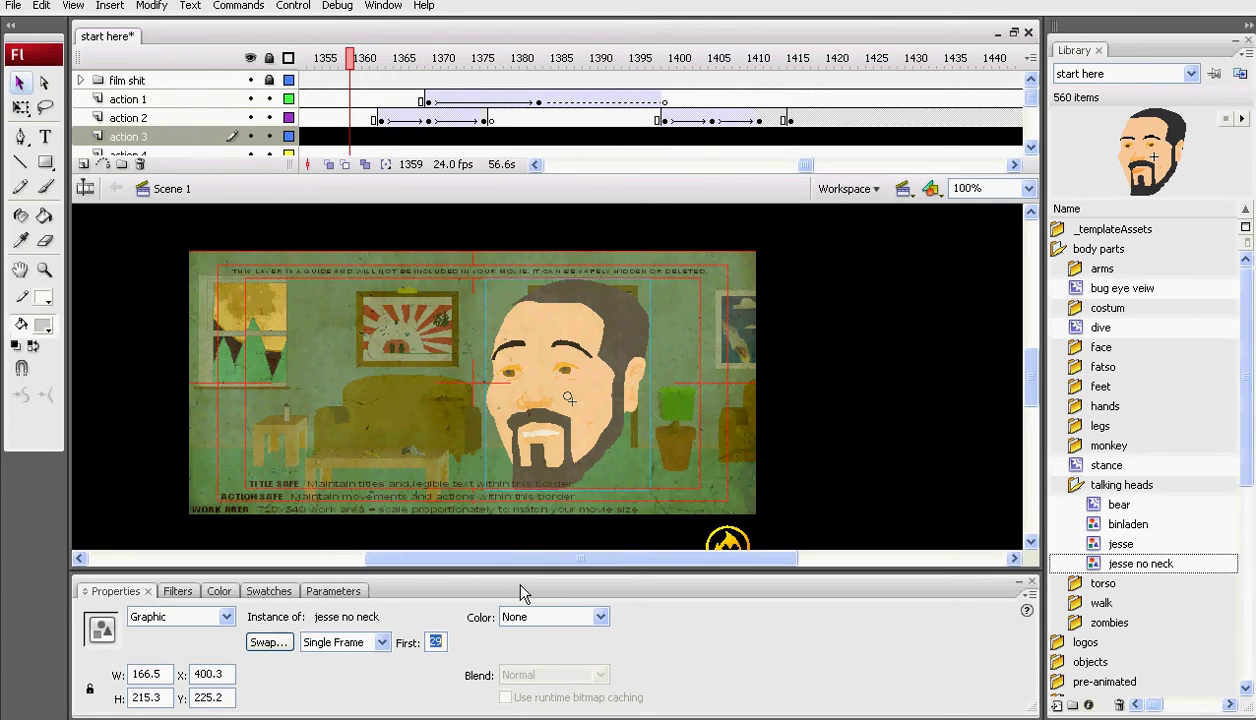
pyautogui.write('25')
pyautogui.press('BackSpace')
pyautogui.write('8')
pyautogui.press('Return')
pyautogui.doubleClick(572, 318)
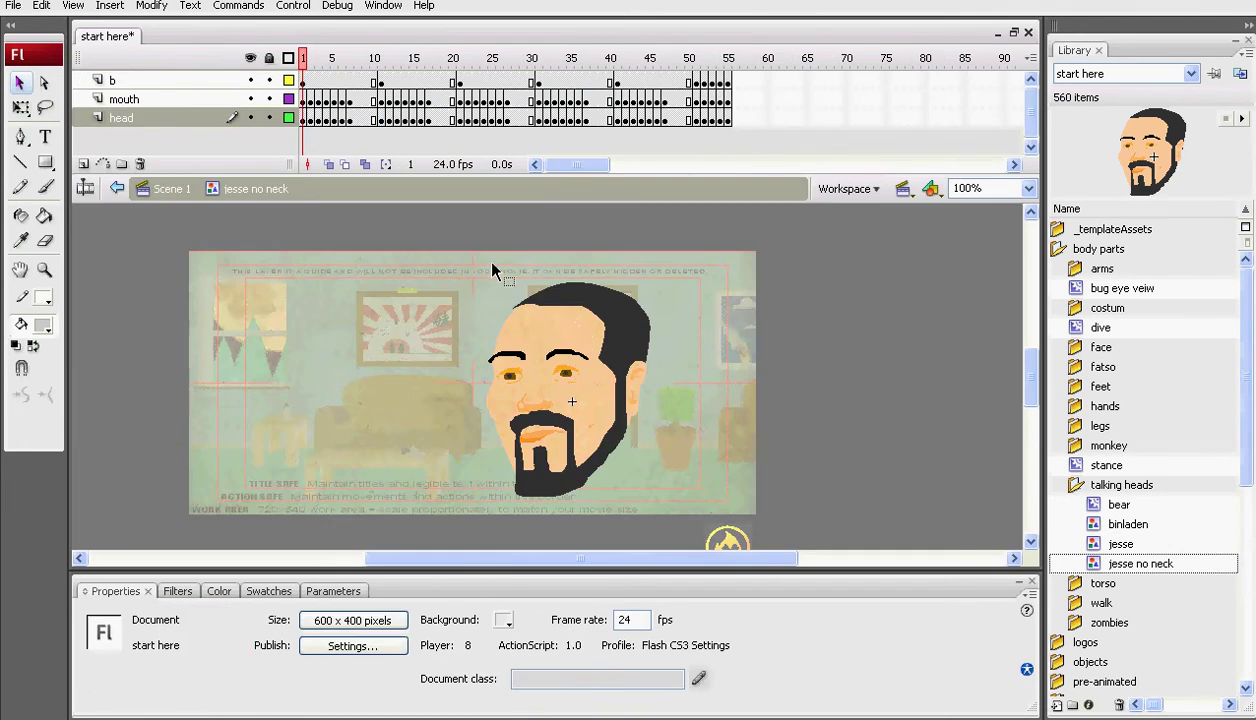
pyautogui.moveTo(316, 68); pyautogui.dragTo(496, 122)
pyautogui.moveTo(495, 58); pyautogui.dragTo(540, 60)
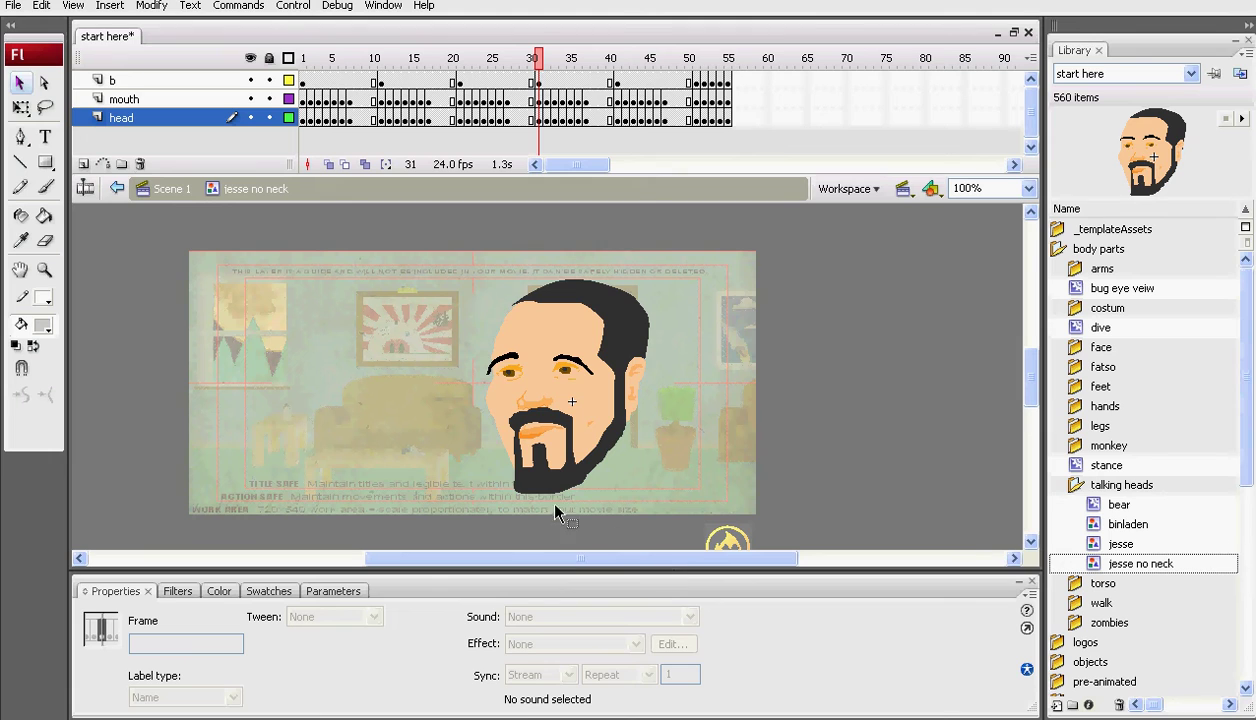
pyautogui.click(148, 188)
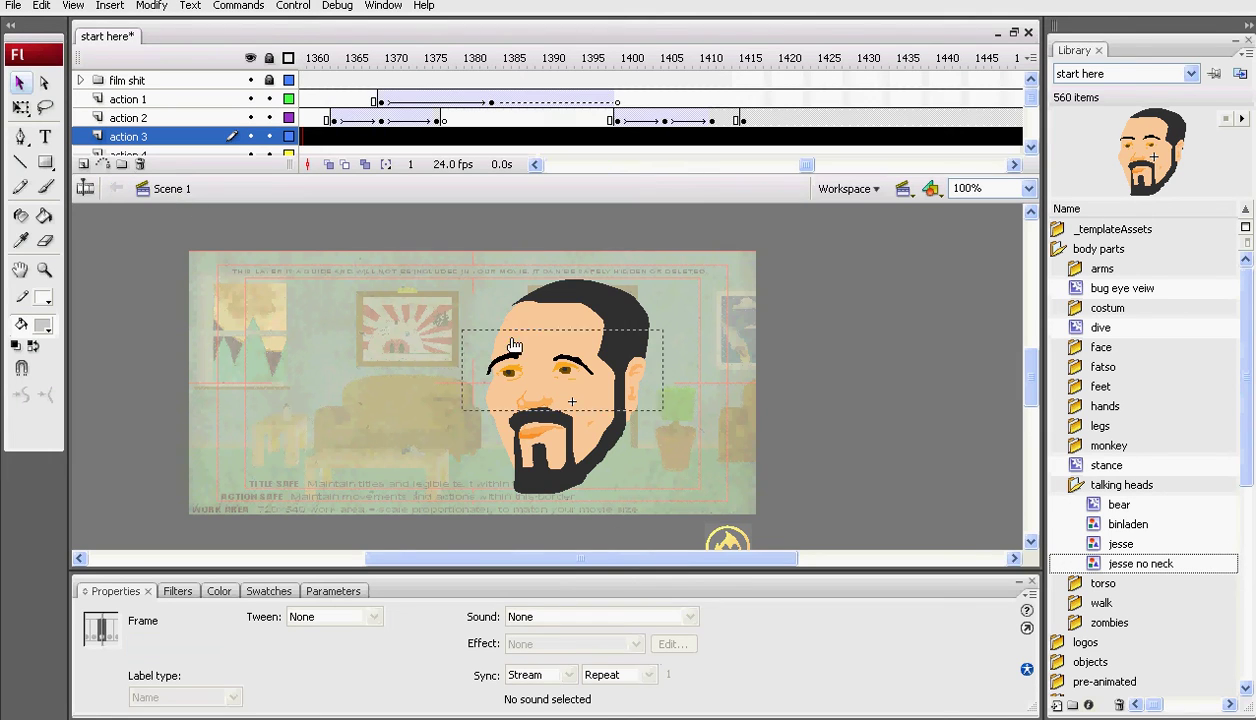
pyautogui.click(568, 408)
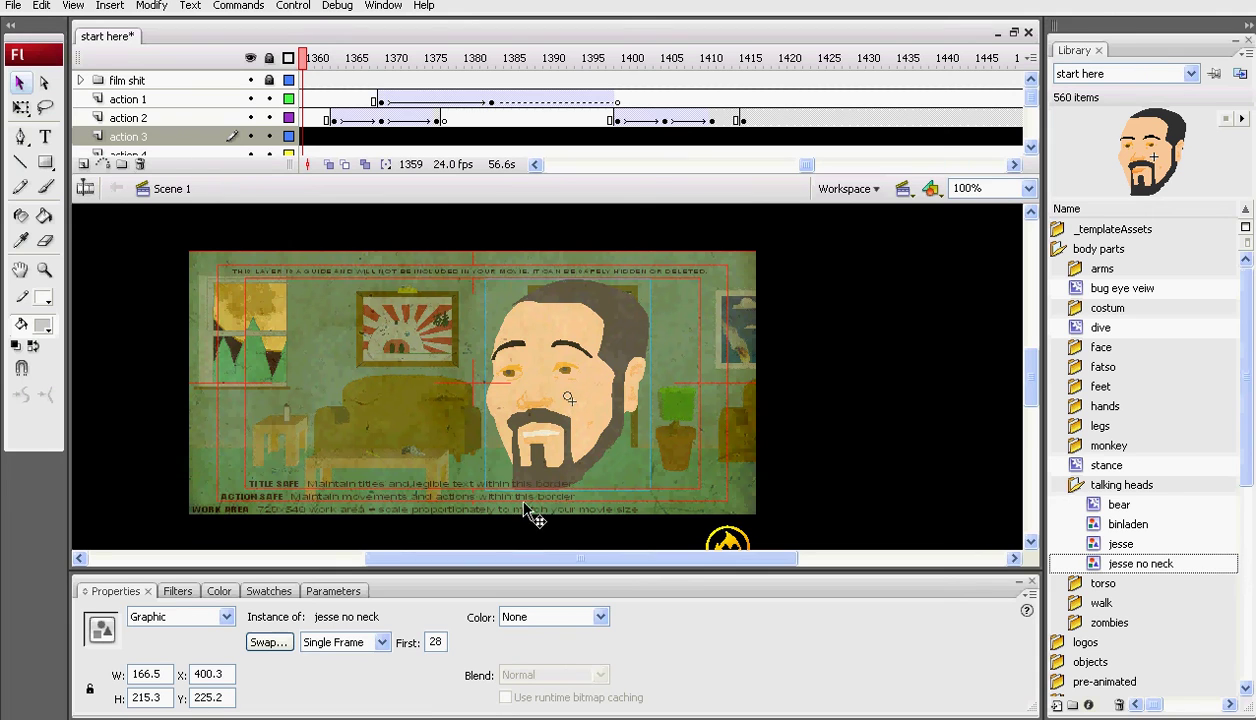
pyautogui.moveTo(304, 58); pyautogui.dragTo(530, 106)
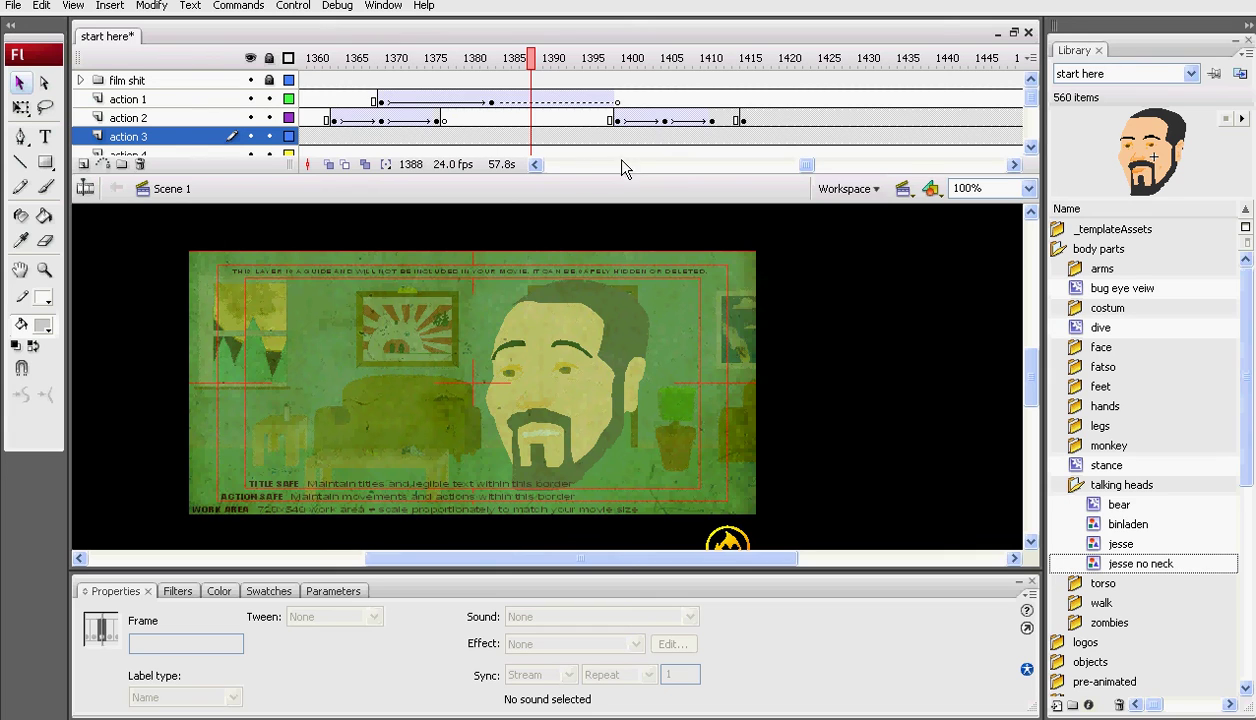
pyautogui.click(575, 458)
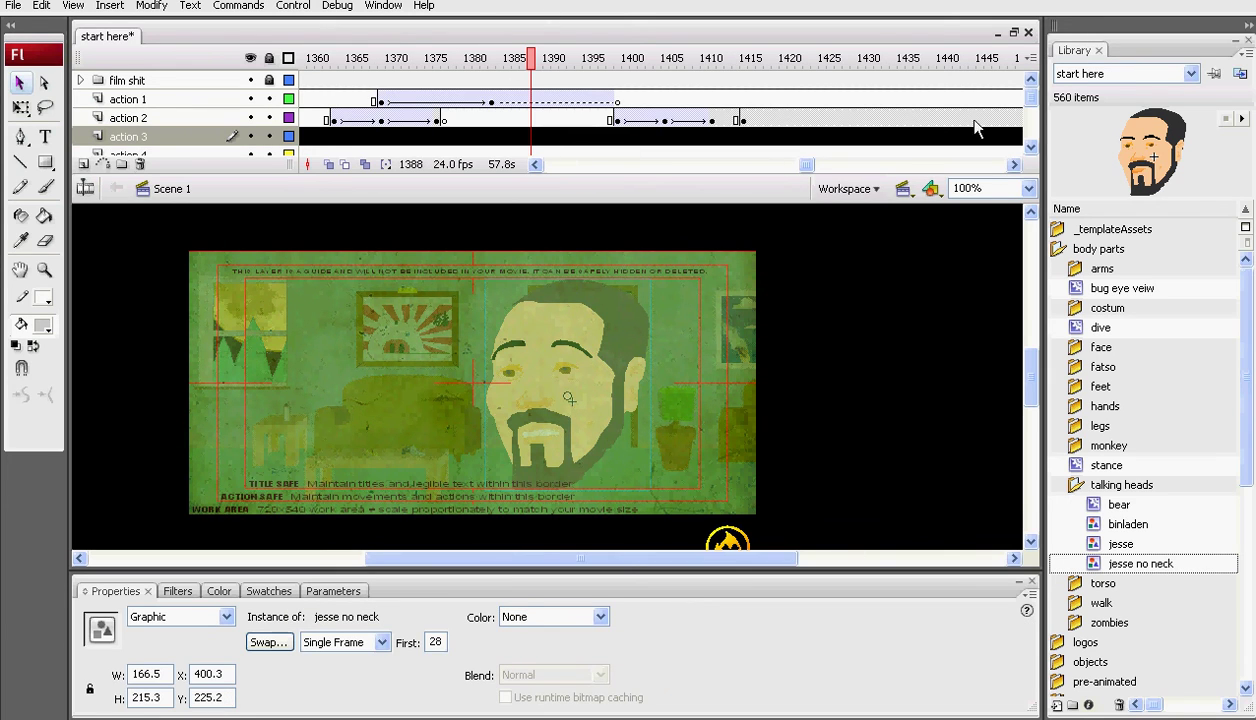
pyautogui.click(1018, 137)
pyautogui.click(1031, 147)
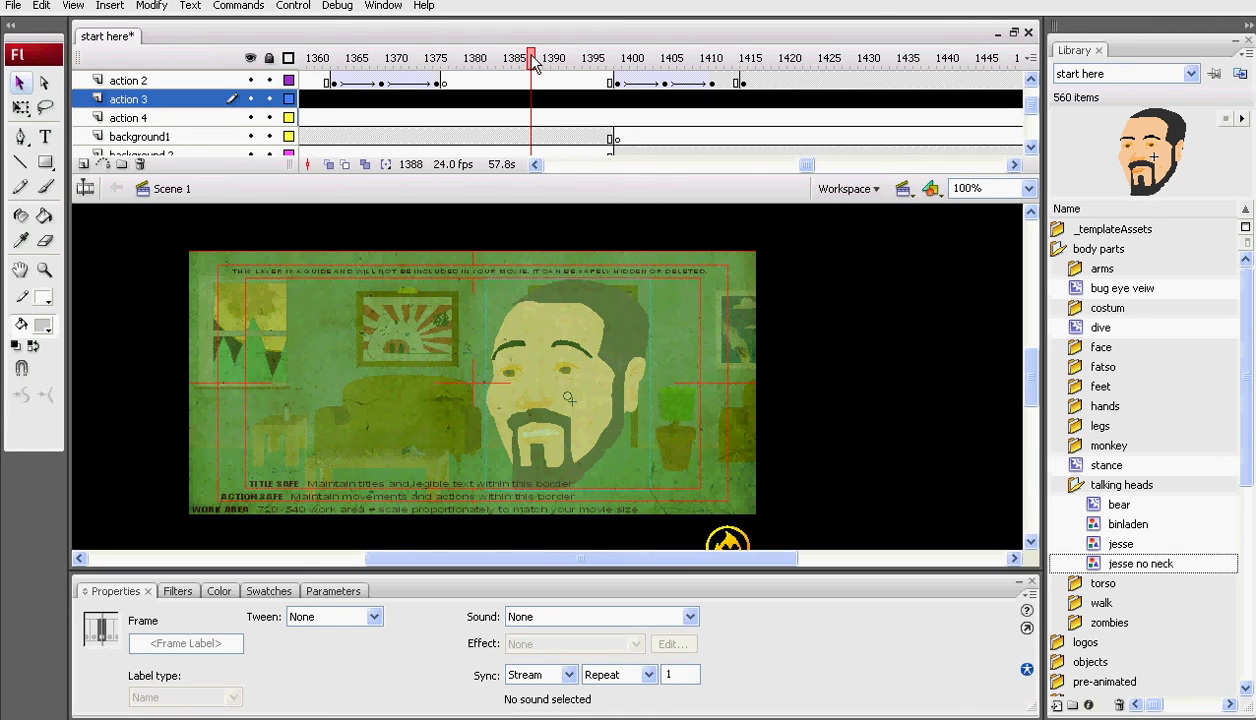
pyautogui.moveTo(533, 62)
pyautogui.mouseDown()
pyautogui.moveTo(541, 70)
pyautogui.moveTo(531, 61)
pyautogui.mouseUp()
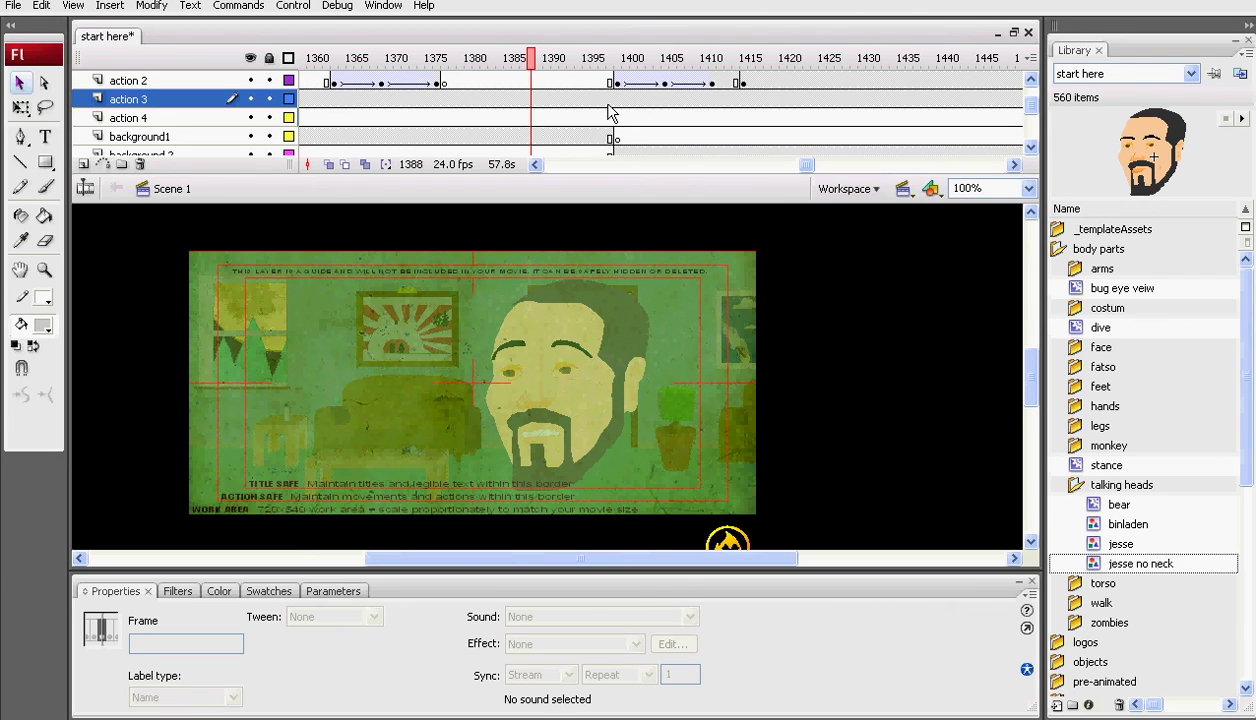